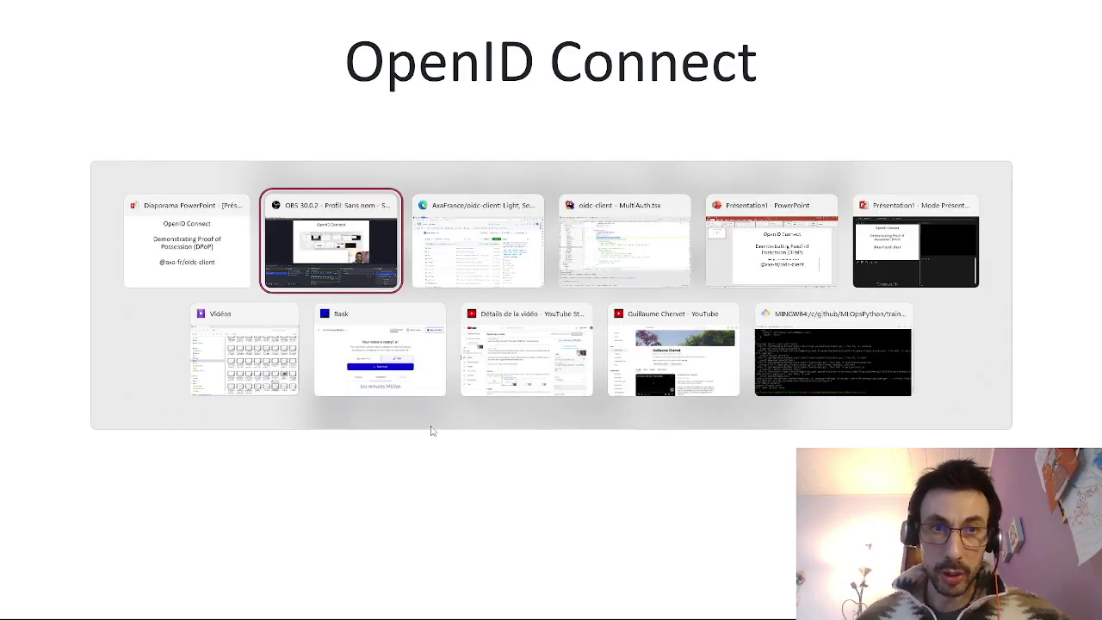
{"action": "key", "text": "alt+Tab"}
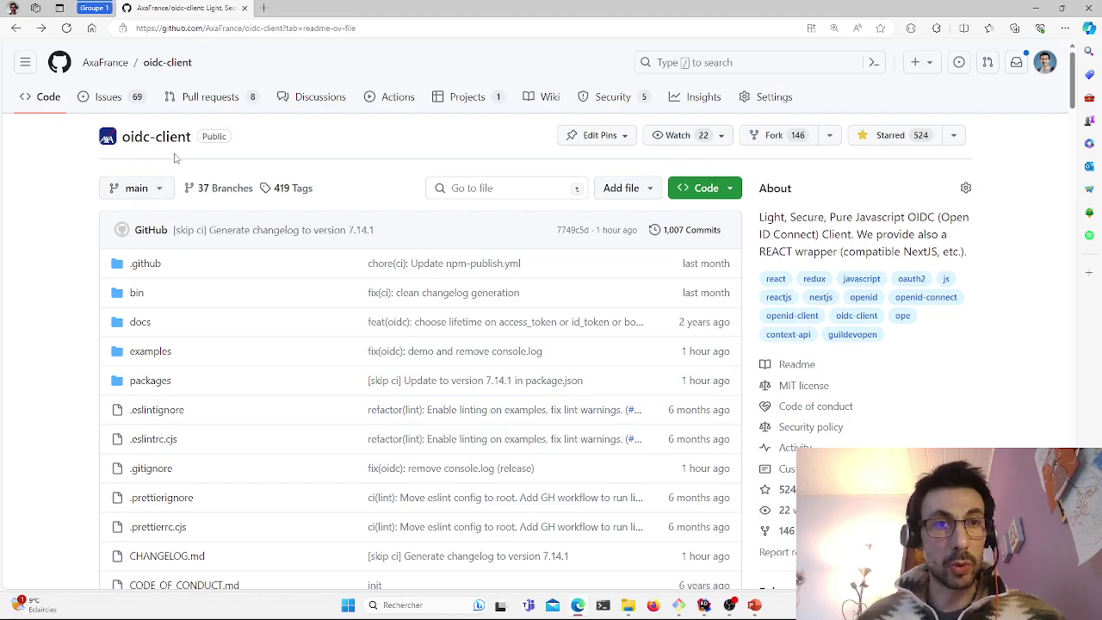
In the GitHub oidc-client README, highlight the DPoP security bullet and bring up the React demo link's menu
{"action": "scroll", "coordinate": [33, 227], "scroll_direction": "down", "scroll_amount": 3}
{"action": "scroll", "coordinate": [36, 224], "scroll_direction": "down", "scroll_amount": 15}
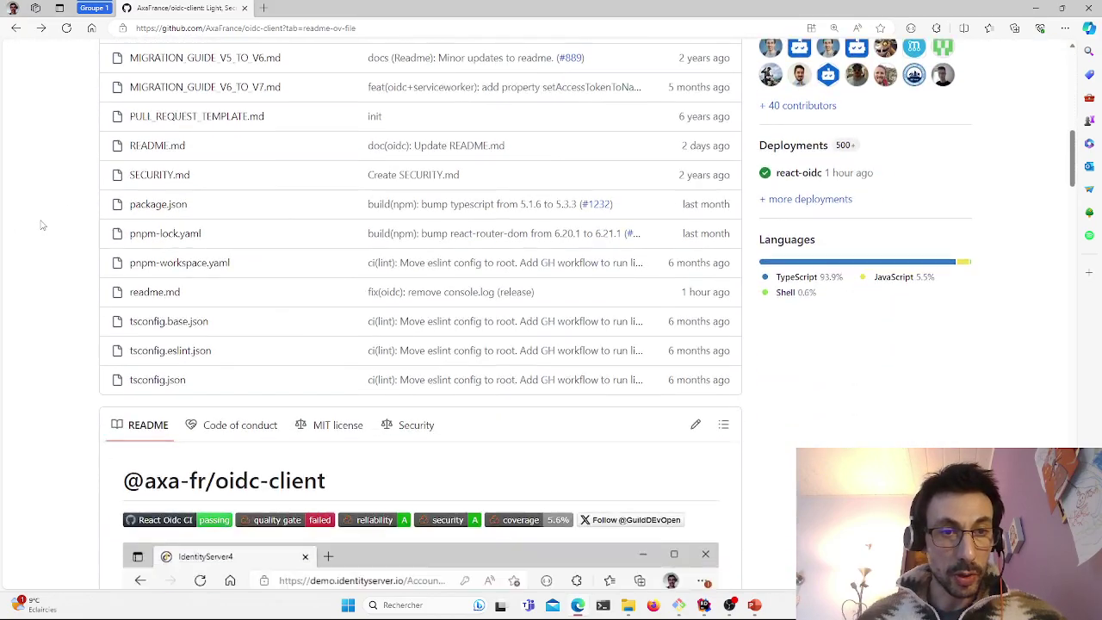
{"action": "scroll", "coordinate": [59, 218], "scroll_direction": "down", "scroll_amount": 6}
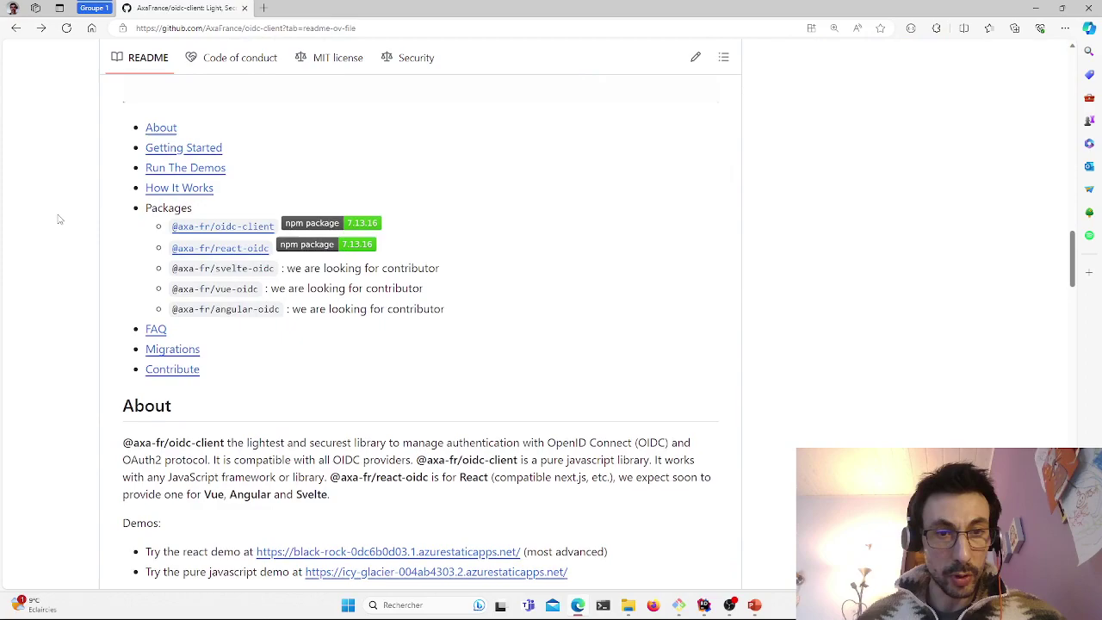
{"action": "triple_click", "coordinate": [263, 422]}
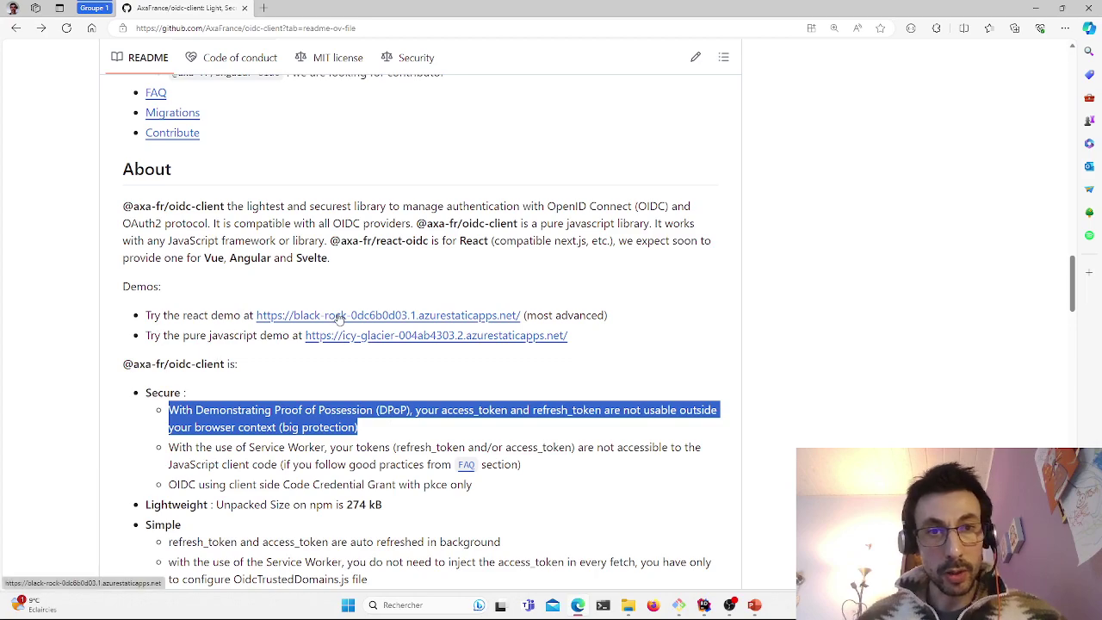
{"action": "right_click", "coordinate": [339, 317]}
Open the React demo in a new tab, switch to it, and show the DevTools Network panel
{"action": "left_click", "coordinate": [383, 326]}
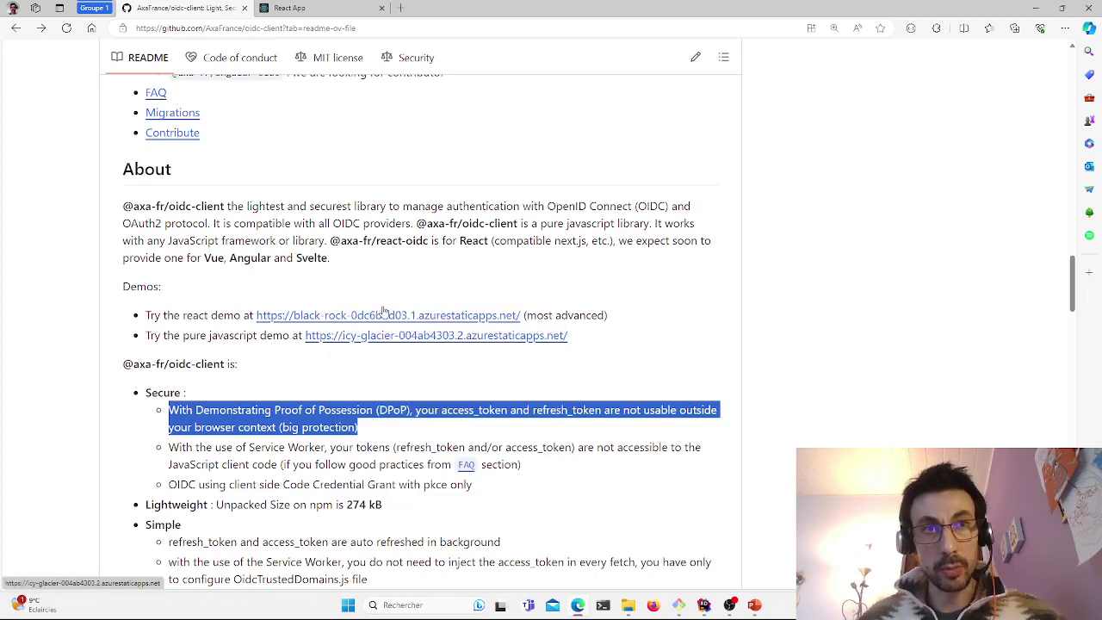
{"action": "left_click", "coordinate": [323, 10]}
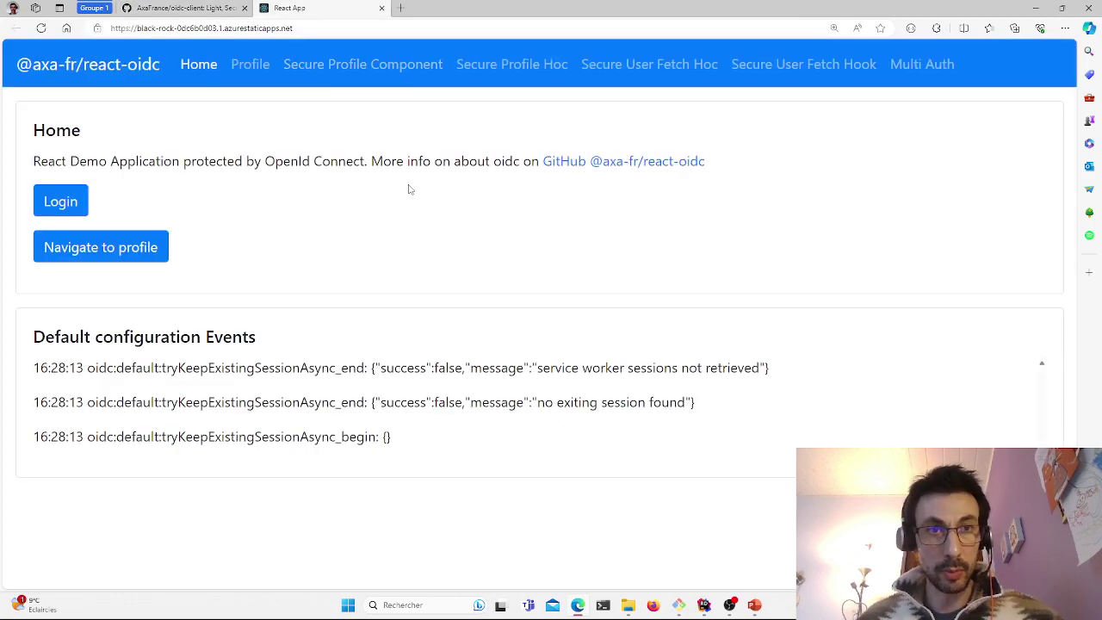
{"action": "key", "text": "F12"}
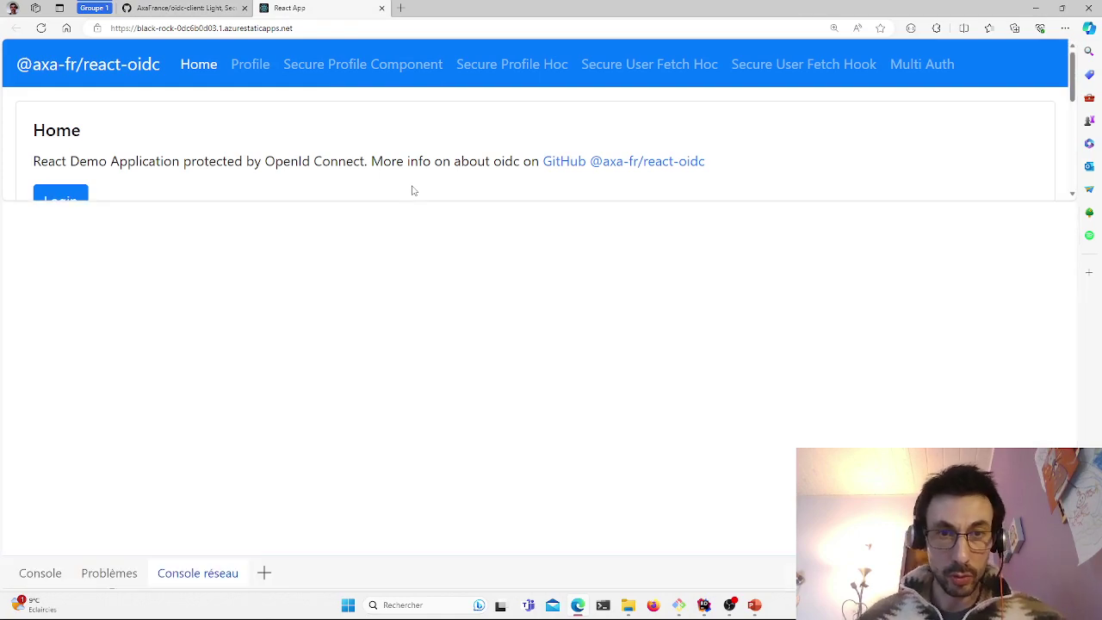
{"action": "left_click_drag", "start_coordinate": [926, 222], "coordinate": [718, 262]}
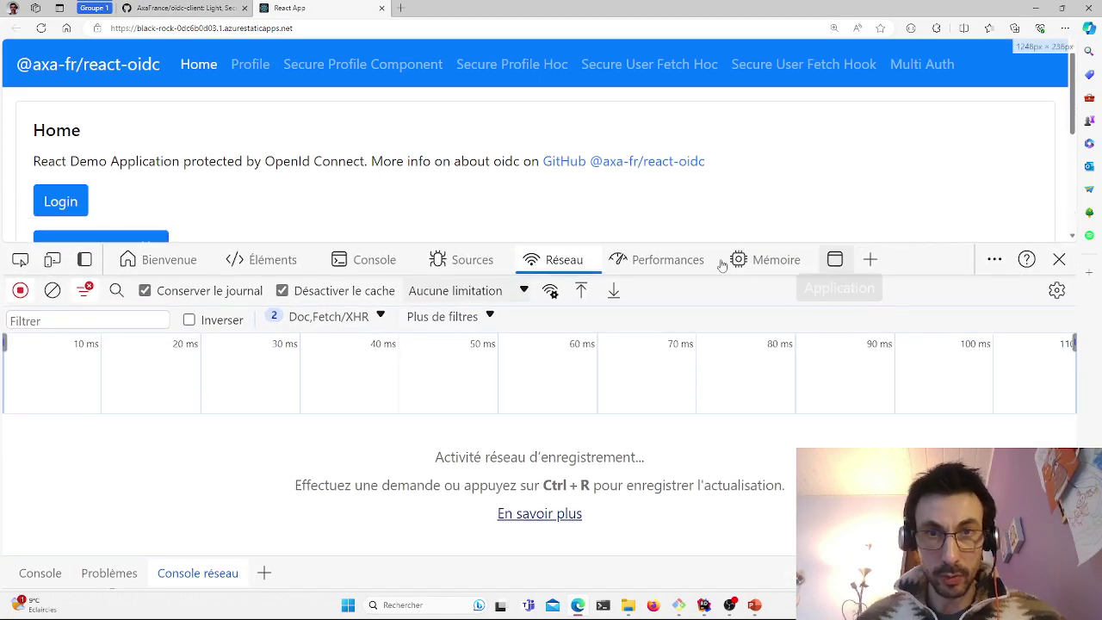
Go to the Multi Auth page and choose the config_with_dpop configuration
{"action": "left_click", "coordinate": [922, 71]}
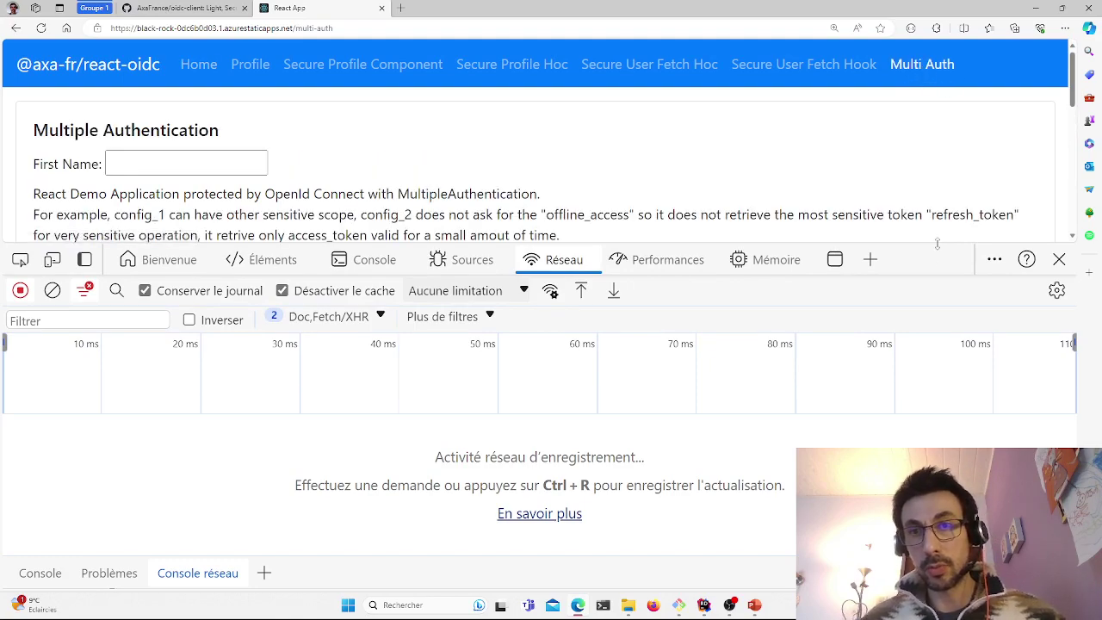
{"action": "left_click_drag", "start_coordinate": [937, 244], "coordinate": [901, 324]}
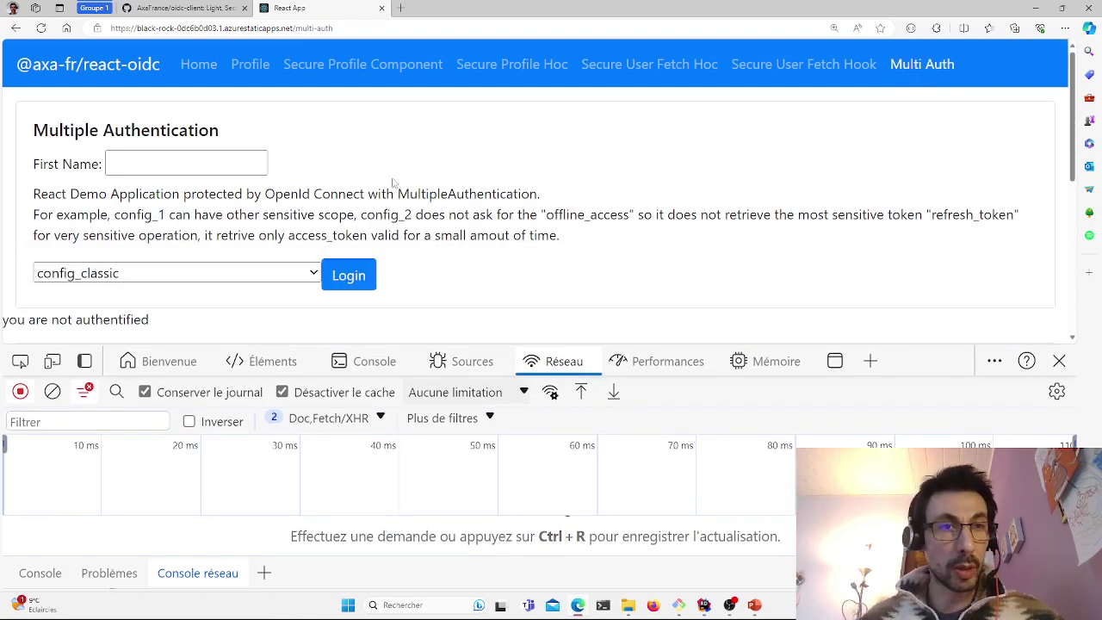
{"action": "left_click", "coordinate": [278, 275]}
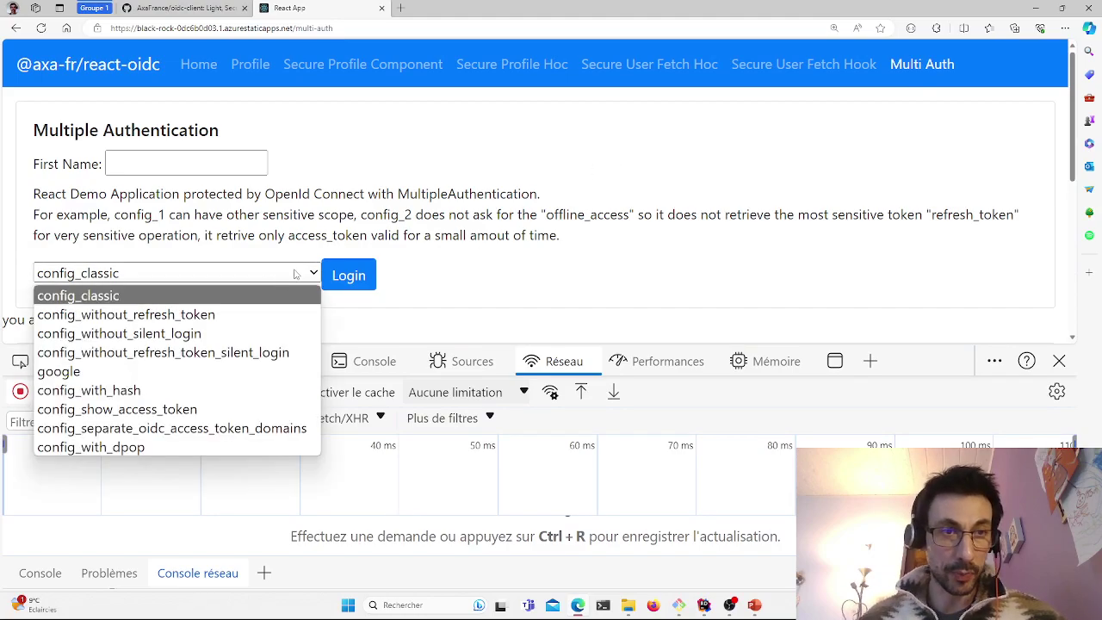
{"action": "left_click", "coordinate": [157, 452]}
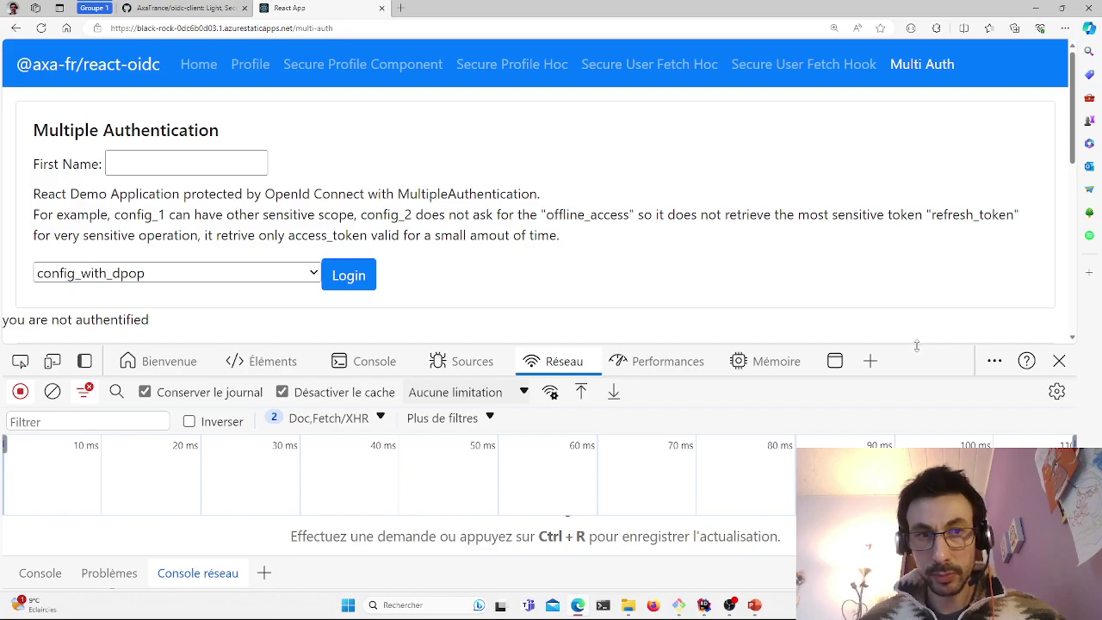
{"action": "left_click_drag", "start_coordinate": [916, 354], "coordinate": [916, 371]}
{"action": "left_click_drag", "start_coordinate": [1073, 136], "coordinate": [349, 178]}
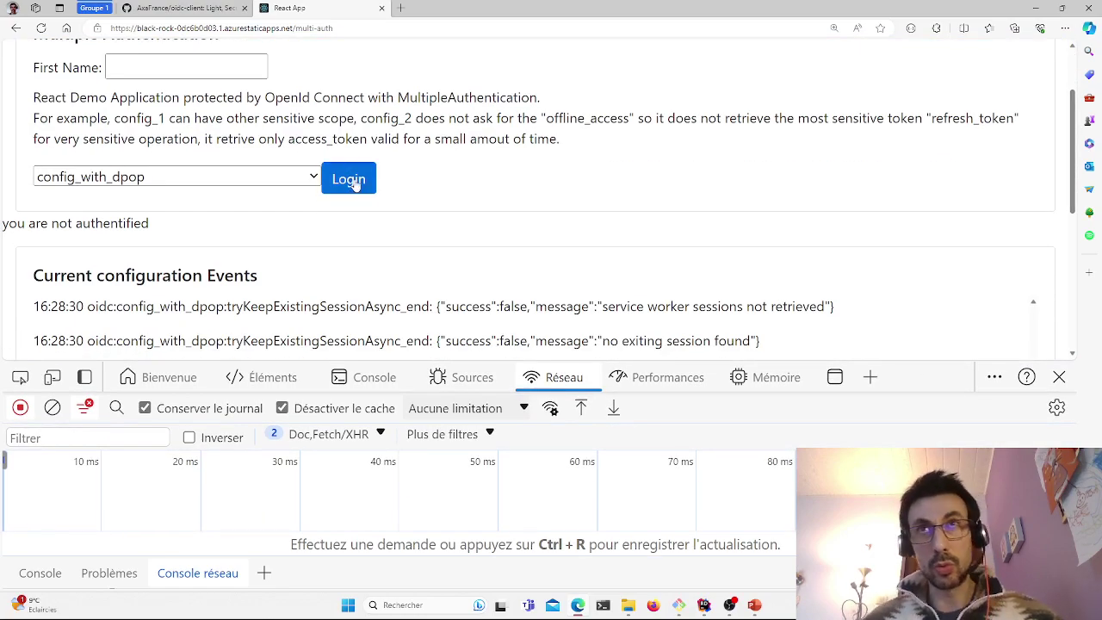
Log in with config_with_dpop, log out, then sign back in with the autofilled demo credentials
{"action": "left_click", "coordinate": [353, 184]}
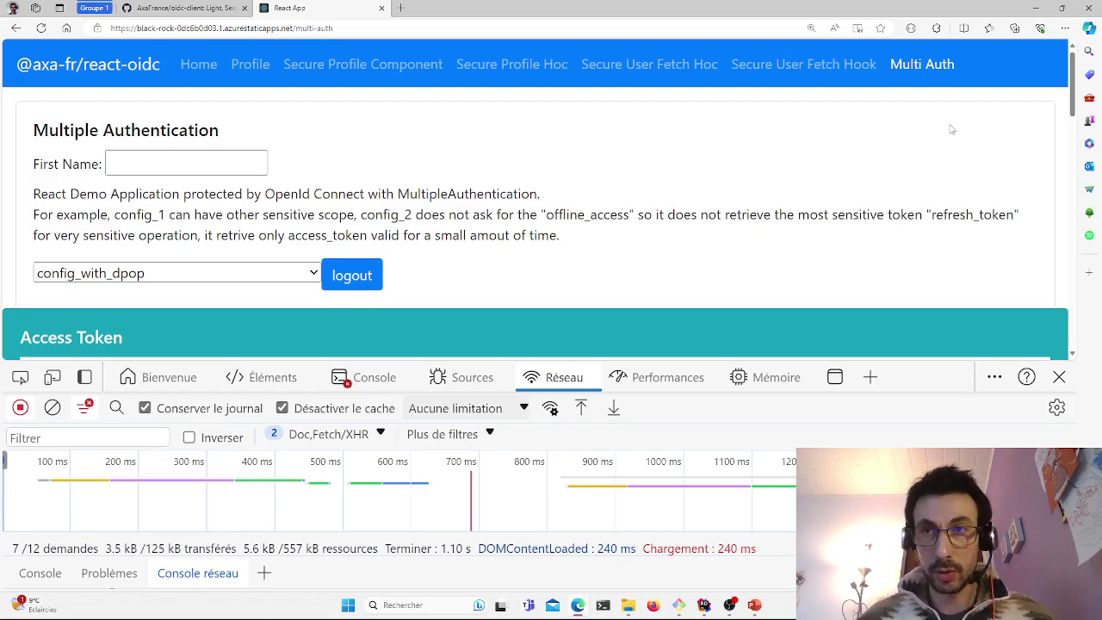
{"action": "left_click_drag", "start_coordinate": [1074, 83], "coordinate": [1058, 103]}
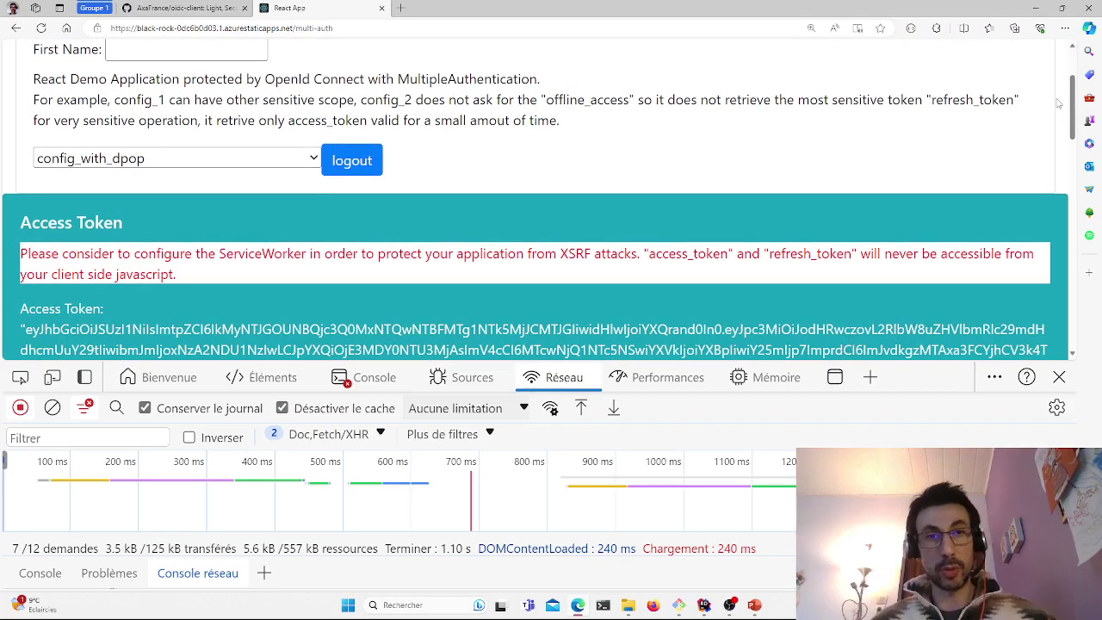
{"action": "left_click", "coordinate": [352, 160]}
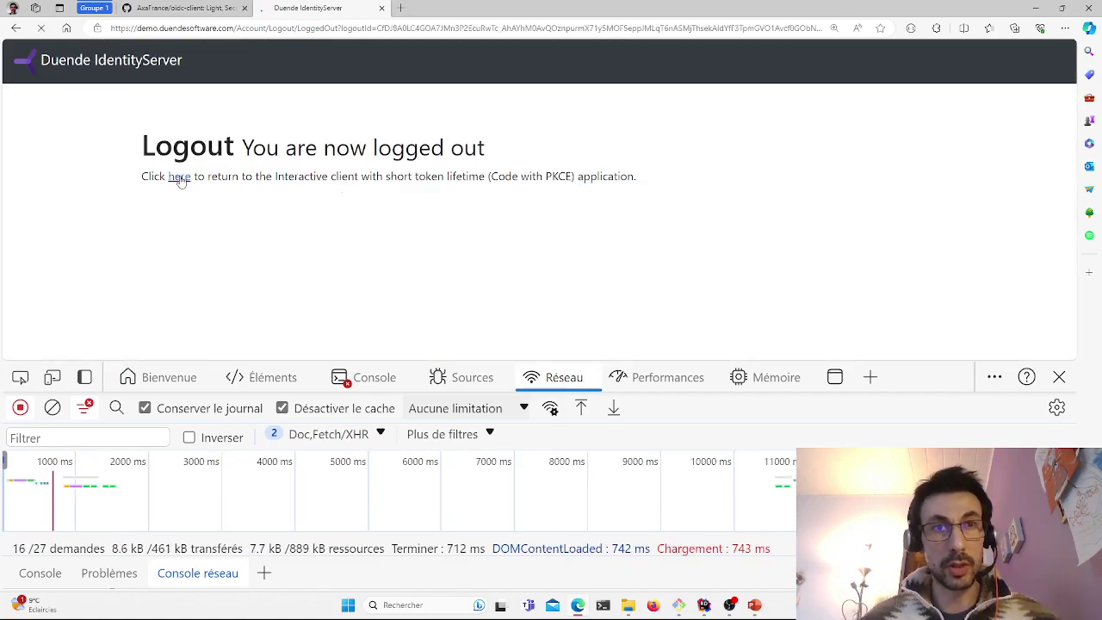
{"action": "left_click", "coordinate": [177, 179]}
{"action": "left_click", "coordinate": [350, 275]}
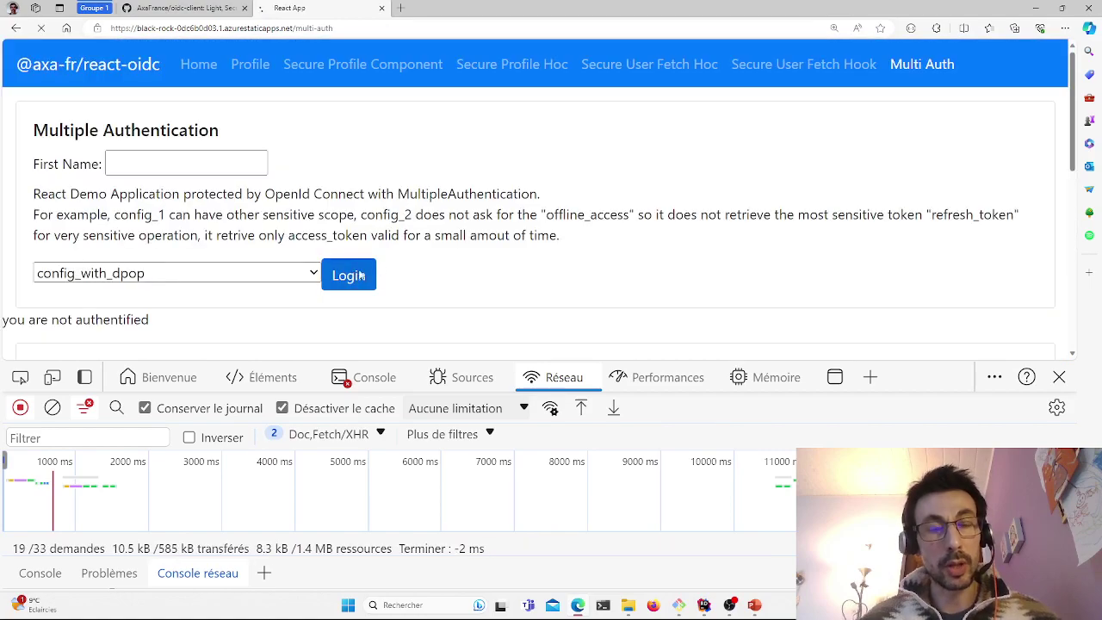
{"action": "scroll", "coordinate": [136, 148], "scroll_direction": "down", "scroll_amount": 2}
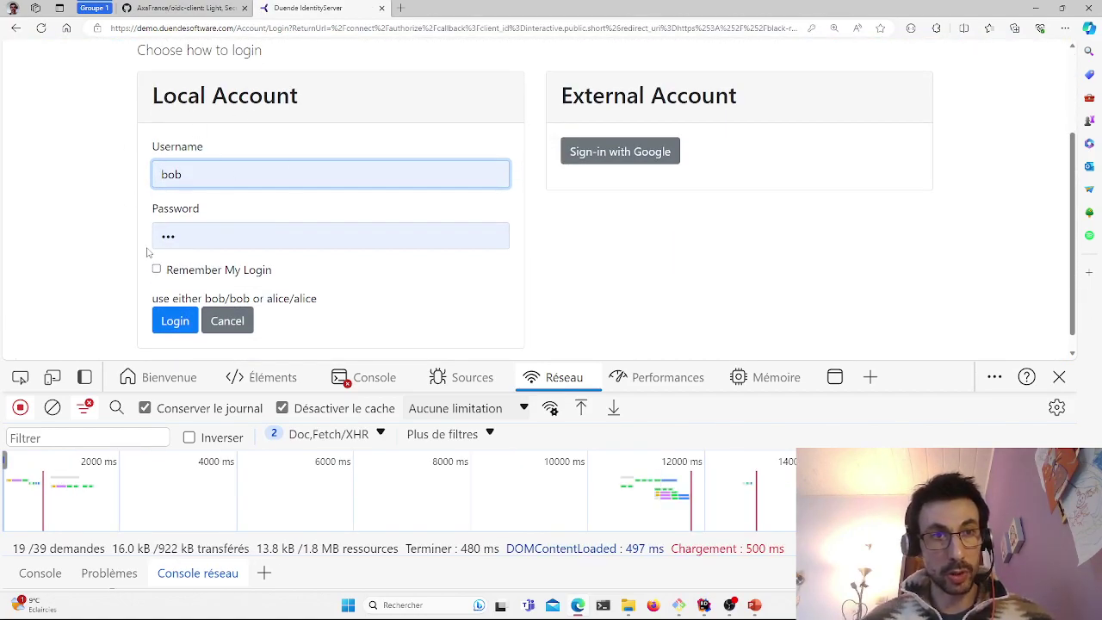
{"action": "left_click", "coordinate": [174, 320]}
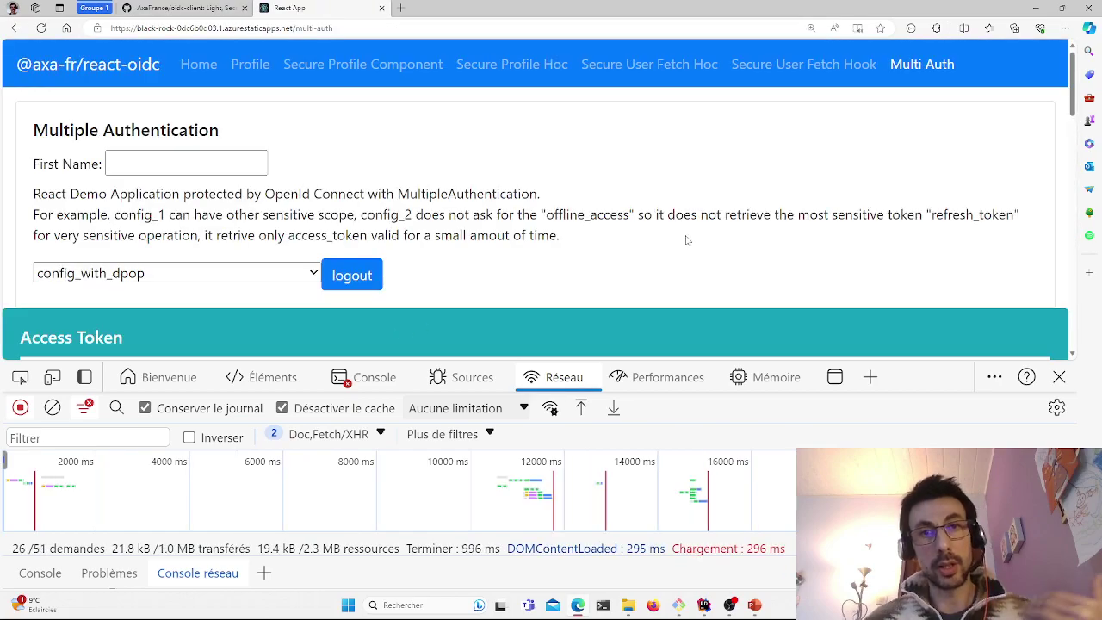
Scroll to the config_with_dpop Access Token, select its text, and enlarge the network panel
{"action": "scroll", "coordinate": [458, 227], "scroll_direction": "down", "scroll_amount": 2}
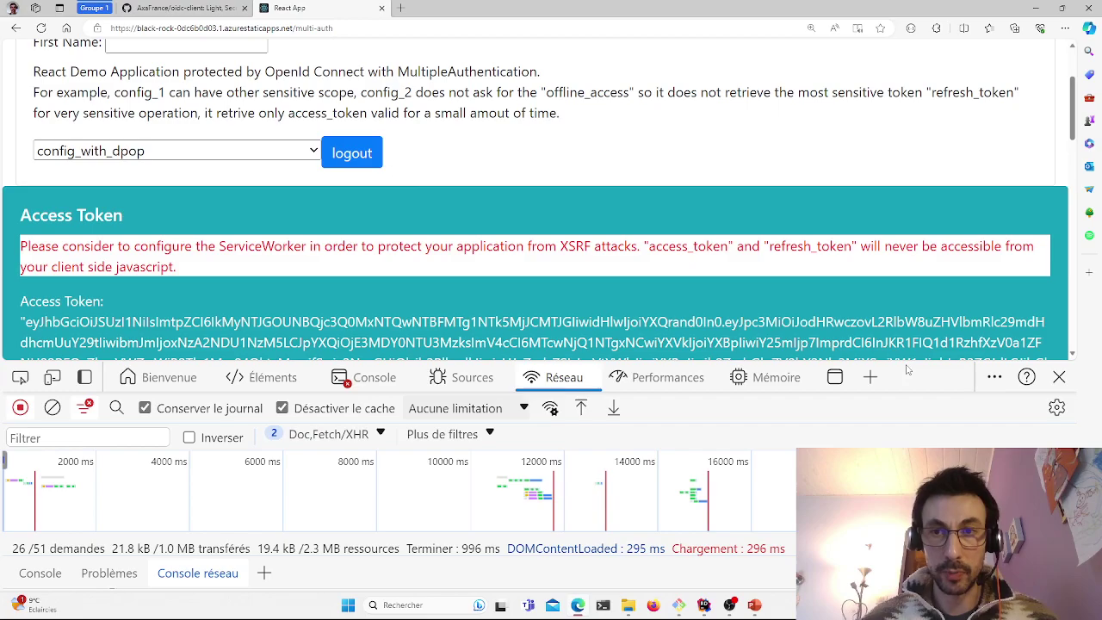
{"action": "left_click_drag", "start_coordinate": [906, 361], "coordinate": [905, 384]}
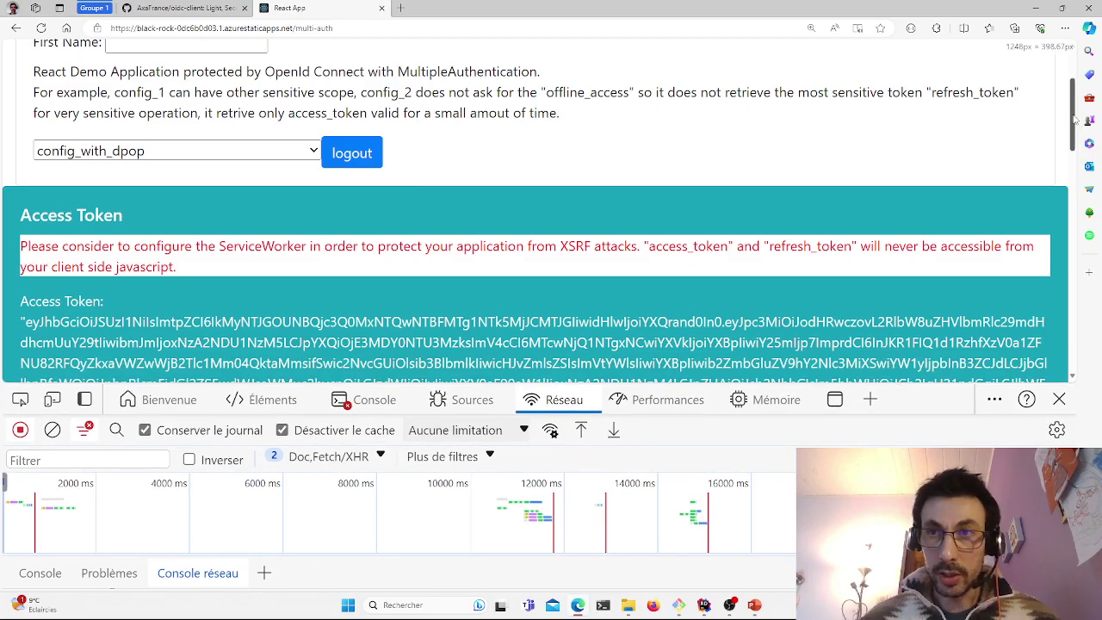
{"action": "scroll", "coordinate": [1073, 118], "scroll_direction": "down", "scroll_amount": 3}
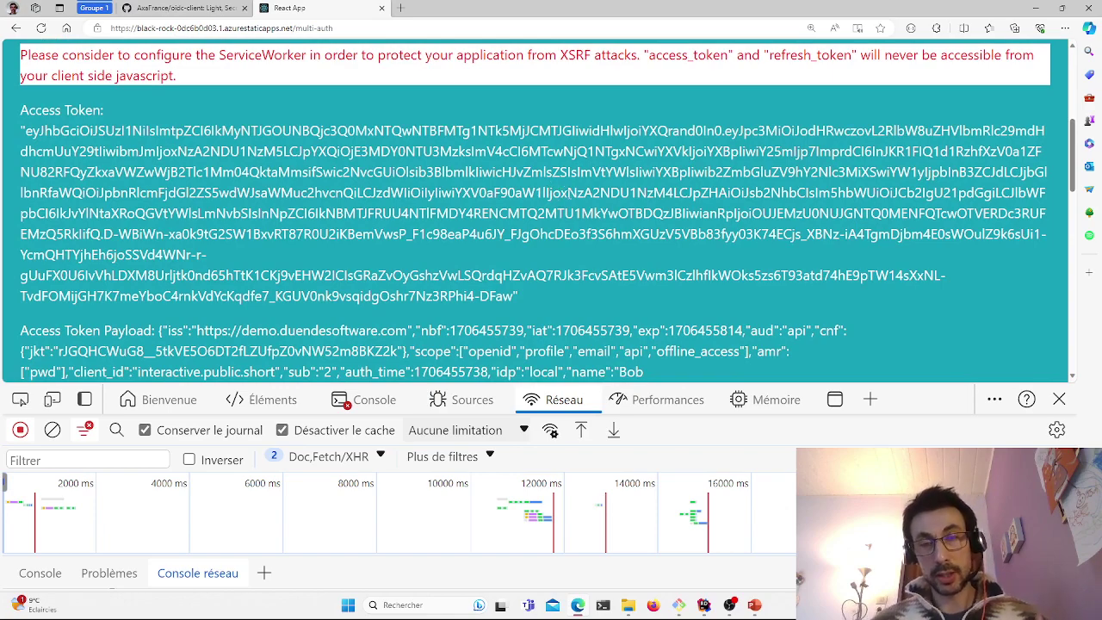
{"action": "left_click_drag", "start_coordinate": [514, 296], "coordinate": [25, 131]}
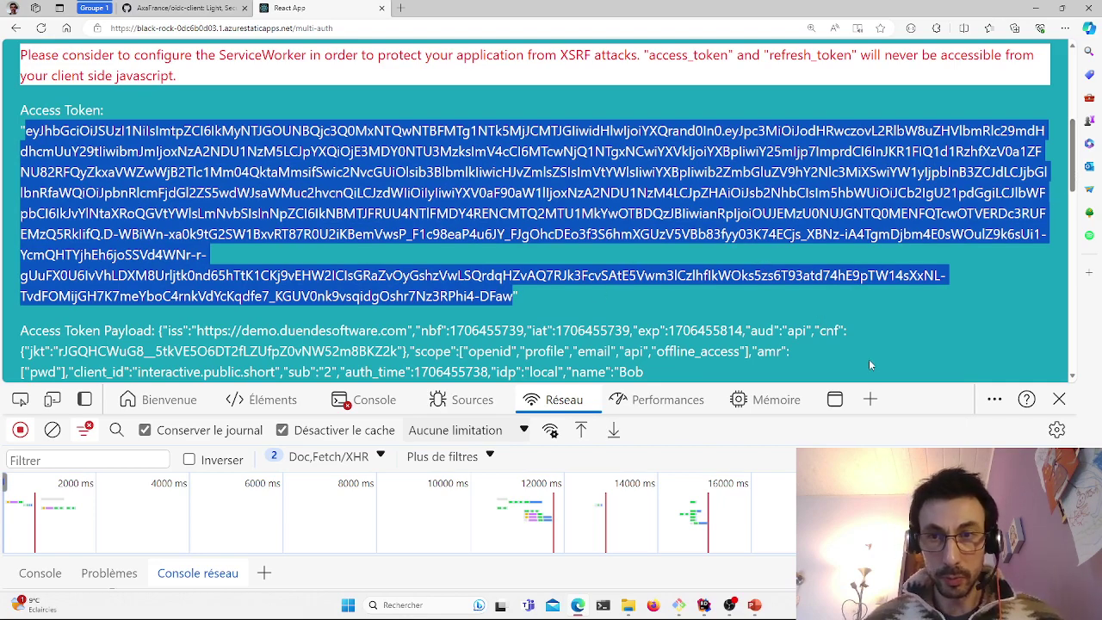
{"action": "left_click_drag", "start_coordinate": [902, 384], "coordinate": [878, 336]}
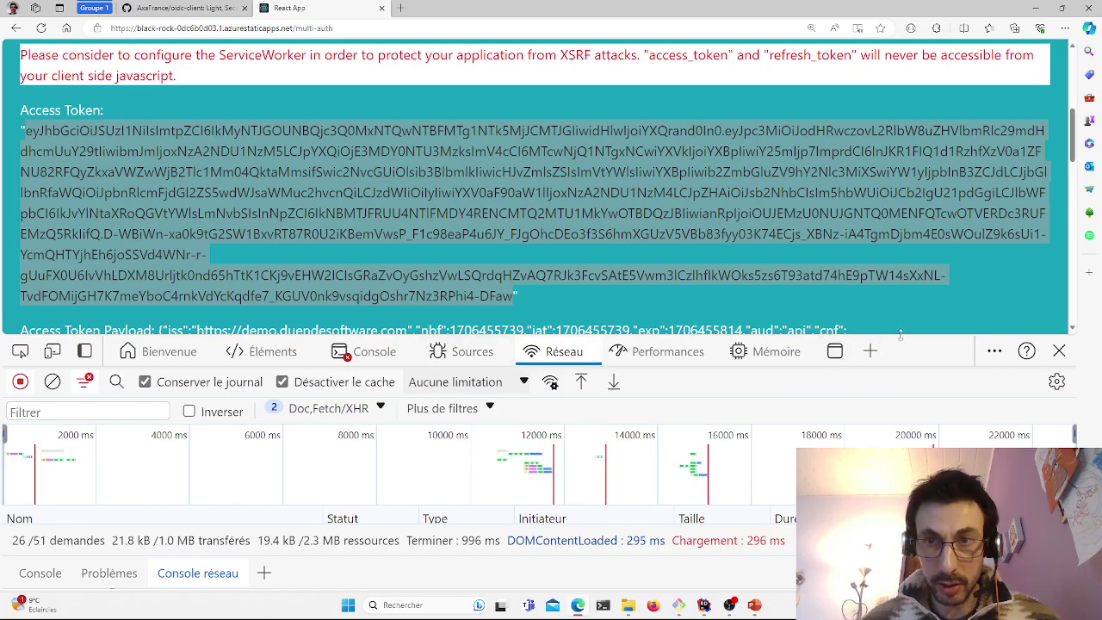
Open the second token request's response and confirm its token_type is DPoP
{"action": "left_click_drag", "start_coordinate": [899, 335], "coordinate": [878, 124]}
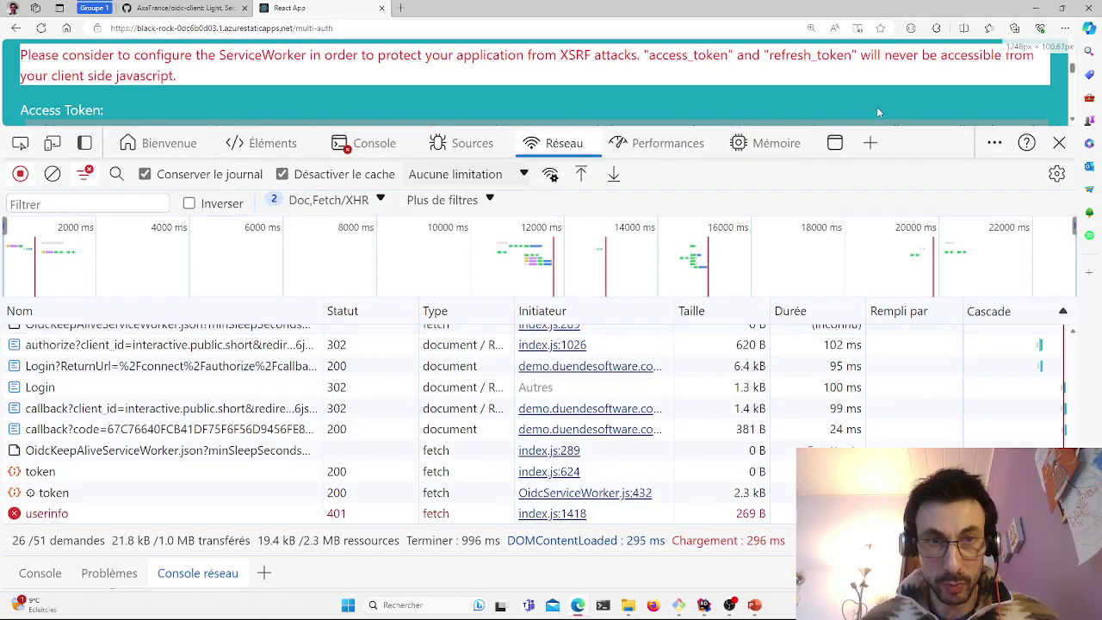
{"action": "left_click", "coordinate": [152, 497]}
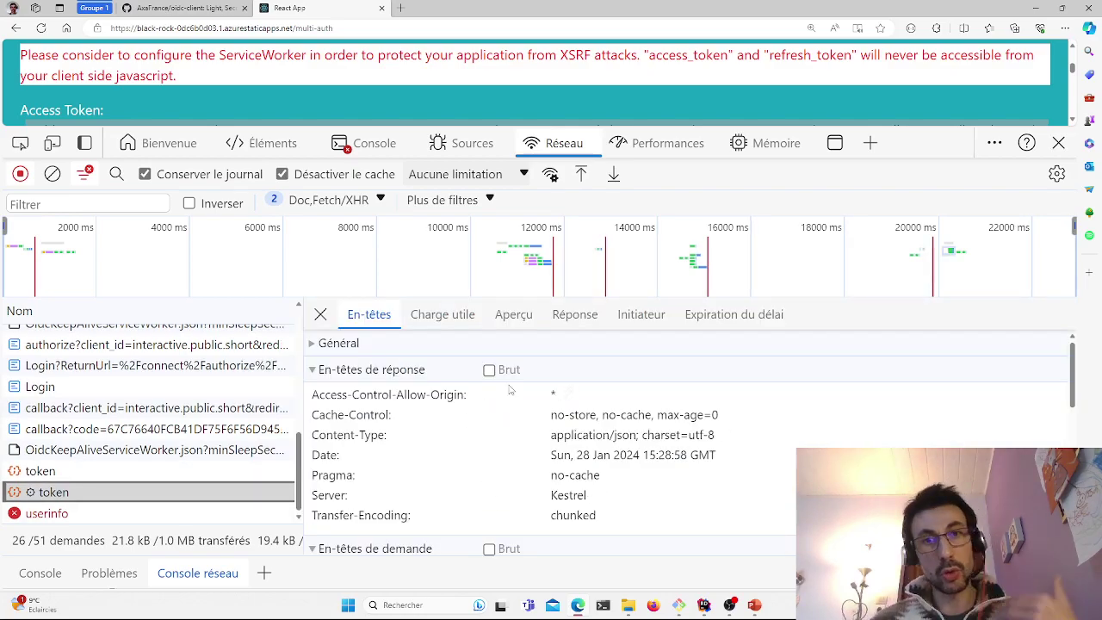
{"action": "left_click", "coordinate": [571, 317]}
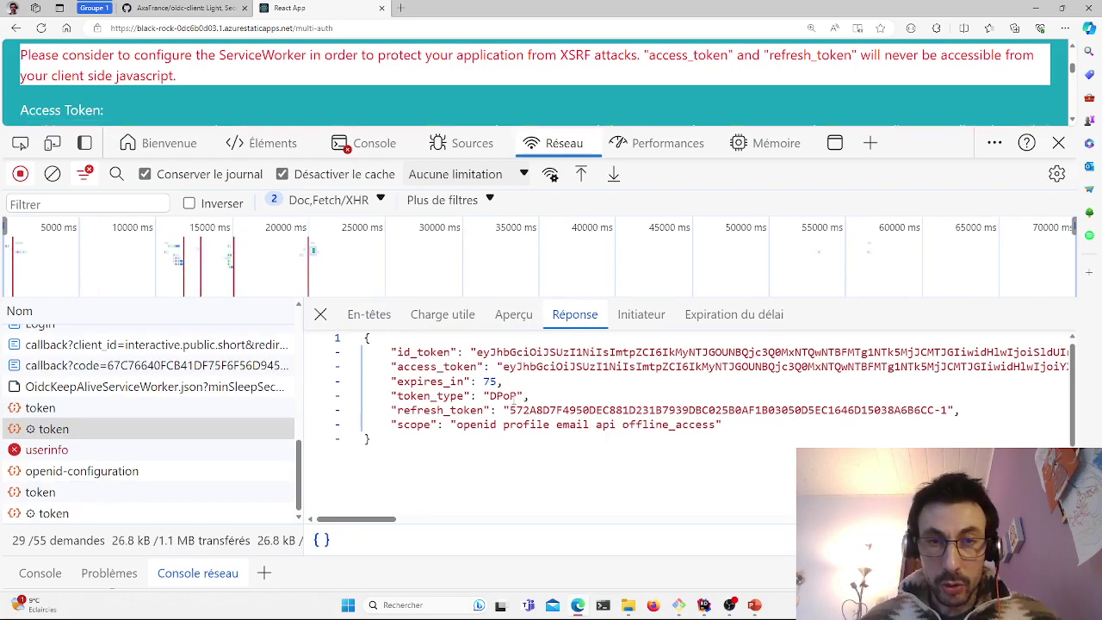
{"action": "double_click", "coordinate": [433, 398]}
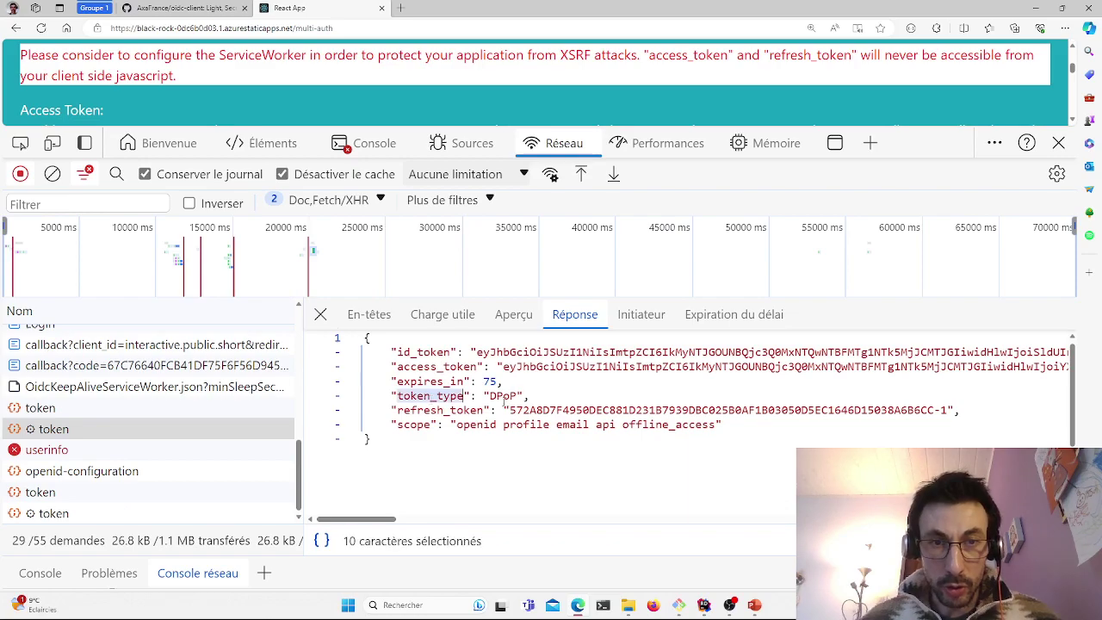
{"action": "double_click", "coordinate": [504, 396]}
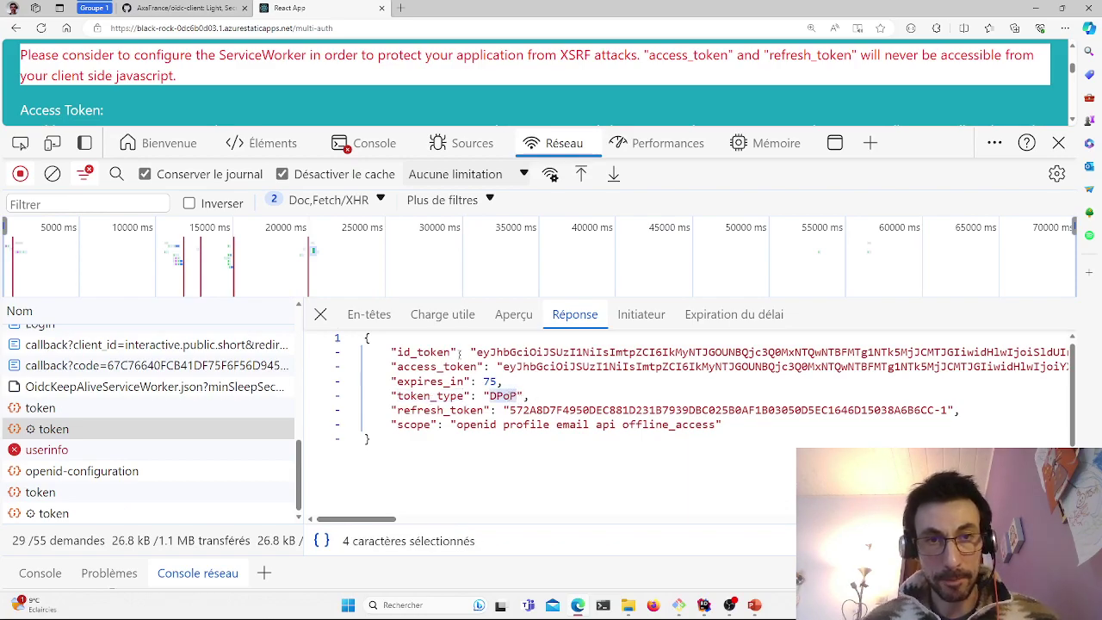
{"action": "left_click", "coordinate": [370, 317]}
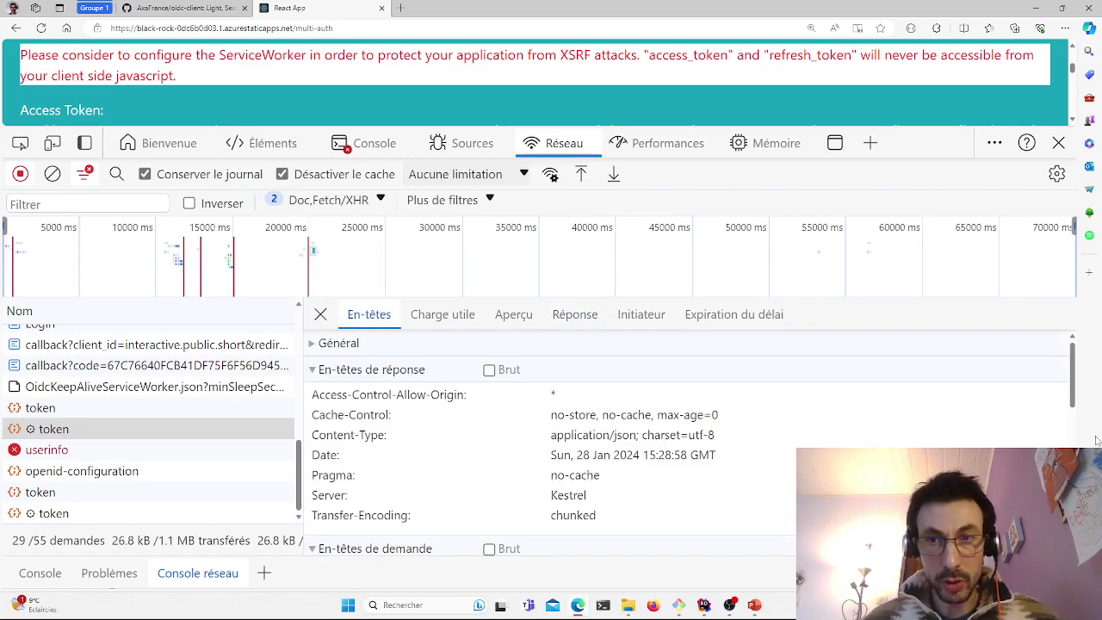
Select the token request's Dpop header value and copy it
{"action": "left_click_drag", "start_coordinate": [1073, 389], "coordinate": [1075, 495]}
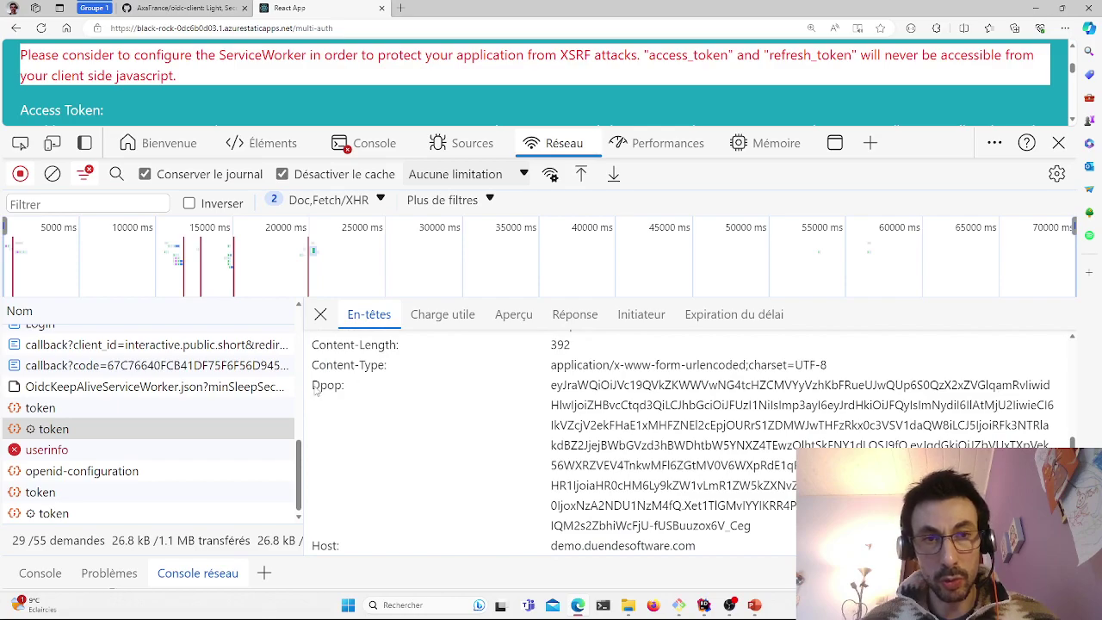
{"action": "left_click_drag", "start_coordinate": [315, 389], "coordinate": [342, 390]}
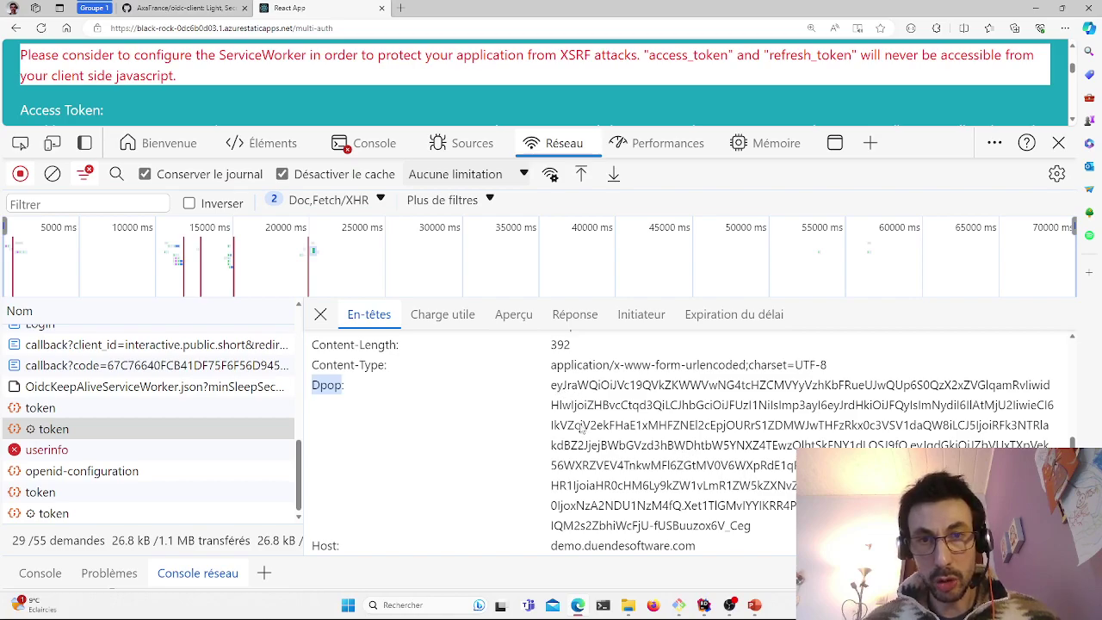
{"action": "left_click_drag", "start_coordinate": [759, 524], "coordinate": [554, 394]}
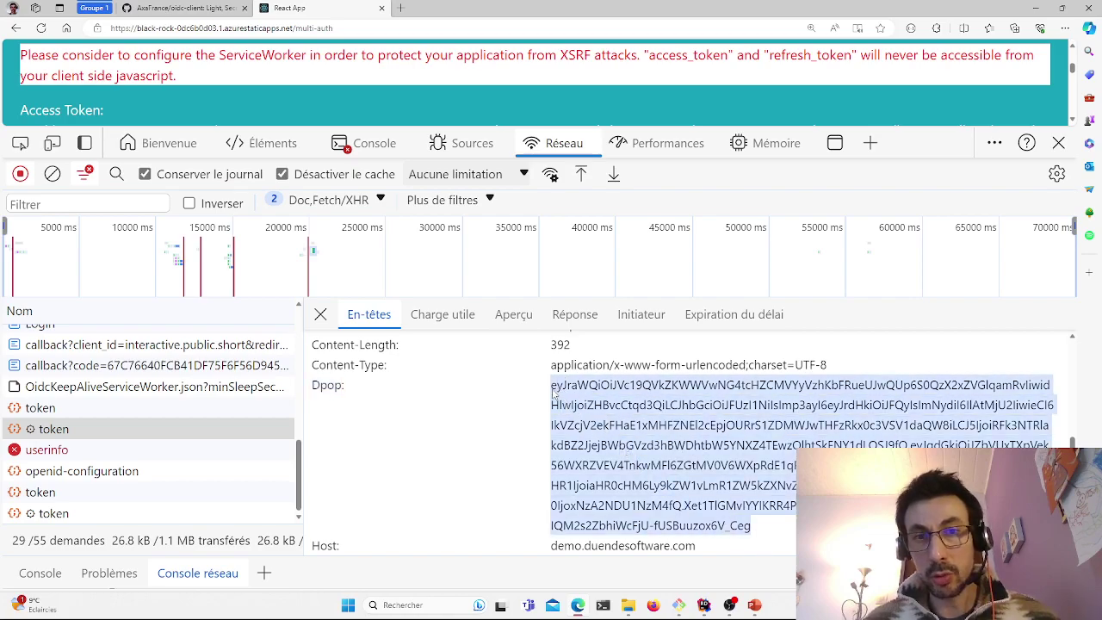
{"action": "right_click", "coordinate": [678, 428]}
{"action": "left_click", "coordinate": [711, 437]}
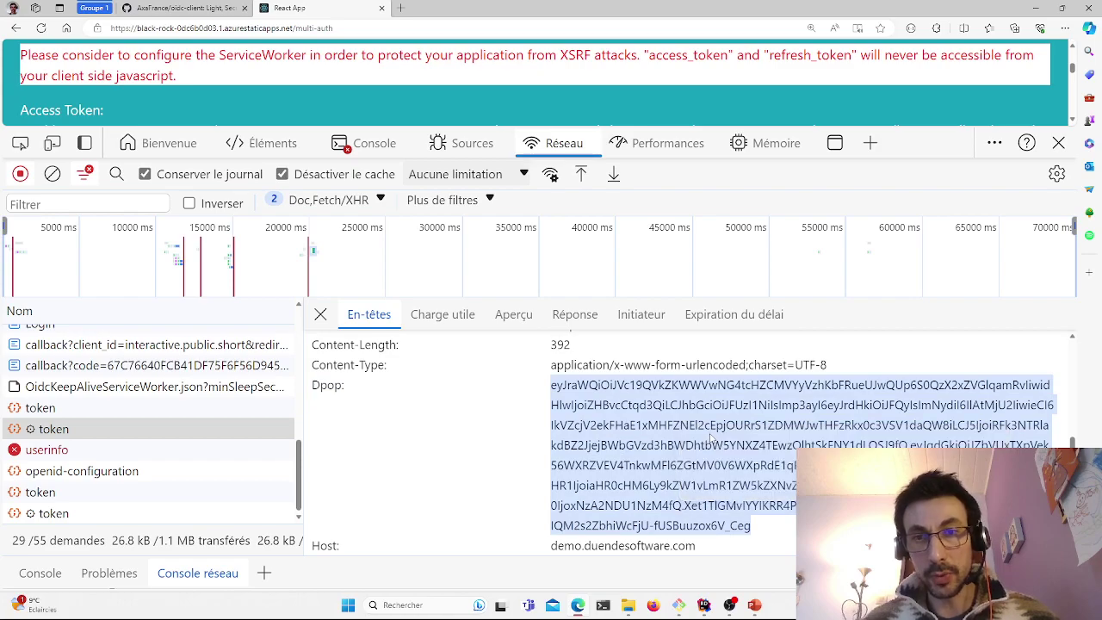
Open jwt.io in a new tab by searching for 'jwt'
{"action": "left_click", "coordinate": [400, 8]}
{"action": "type", "text": "jwt"}
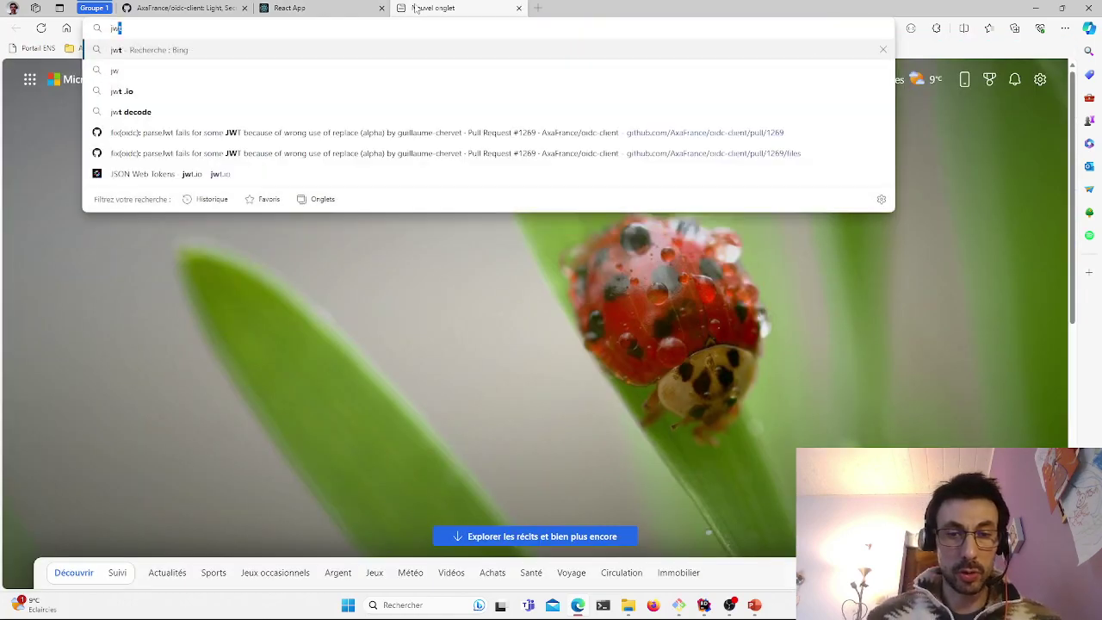
{"action": "key", "text": "Down"}
{"action": "key", "text": "Return"}
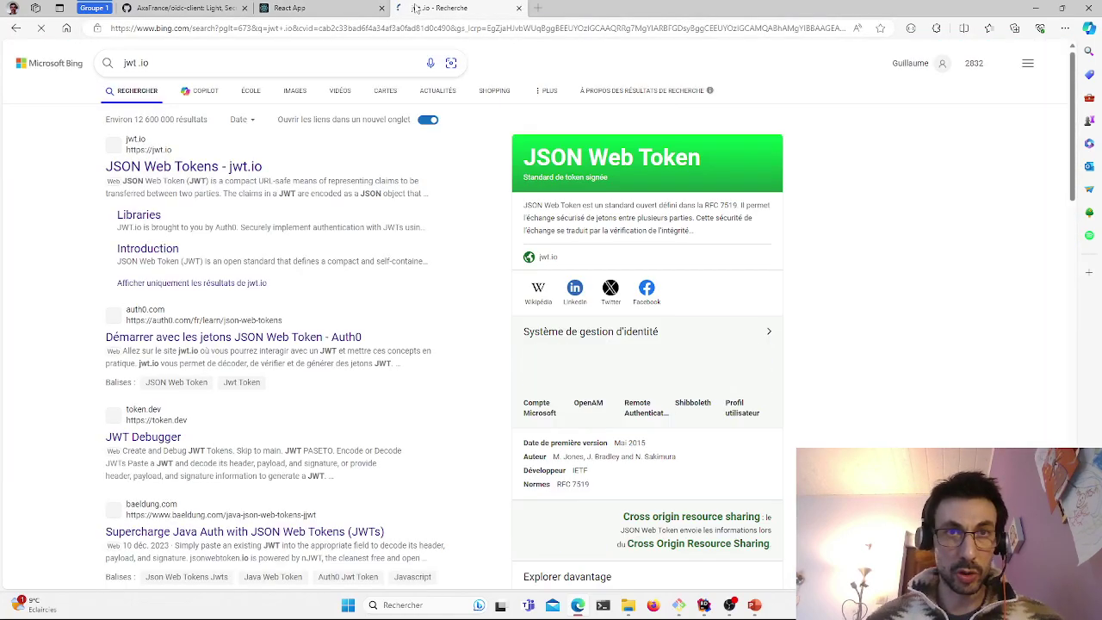
{"action": "left_click", "coordinate": [246, 167]}
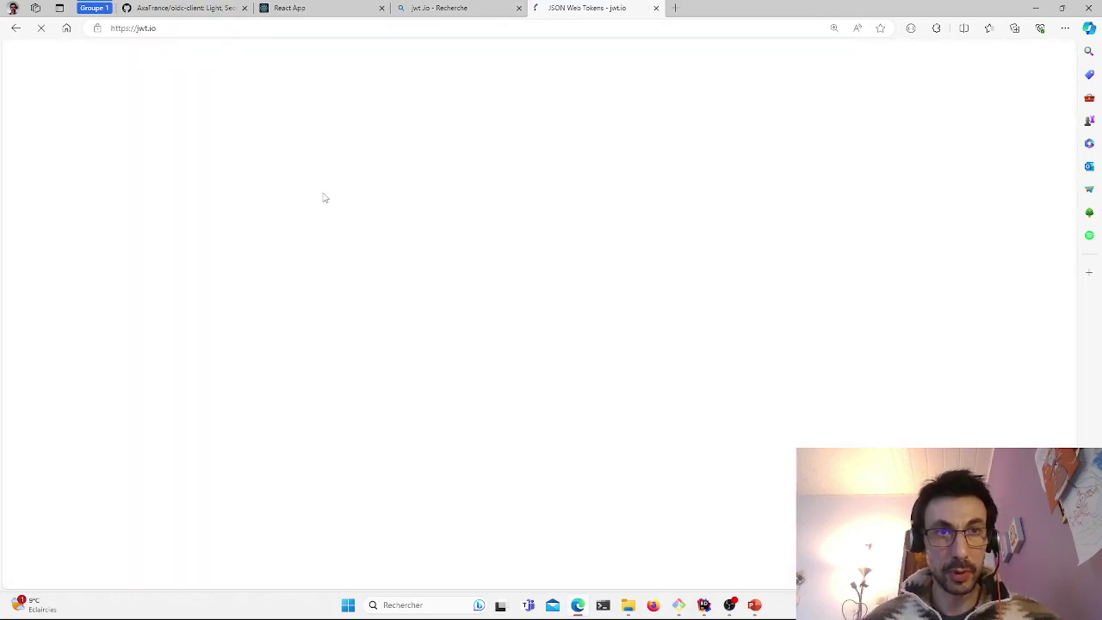
Replace jwt.io's sample token with the copied DPoP proof
{"action": "scroll", "coordinate": [384, 376], "scroll_direction": "down", "scroll_amount": 10}
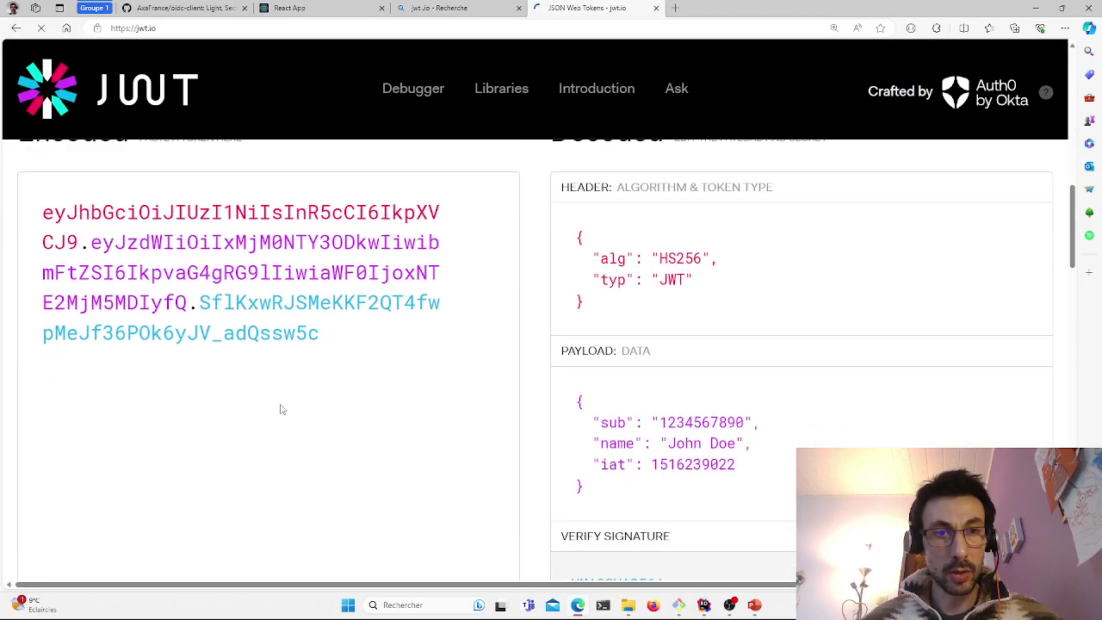
{"action": "triple_click", "coordinate": [291, 404]}
{"action": "key", "text": "ctrl+v"}
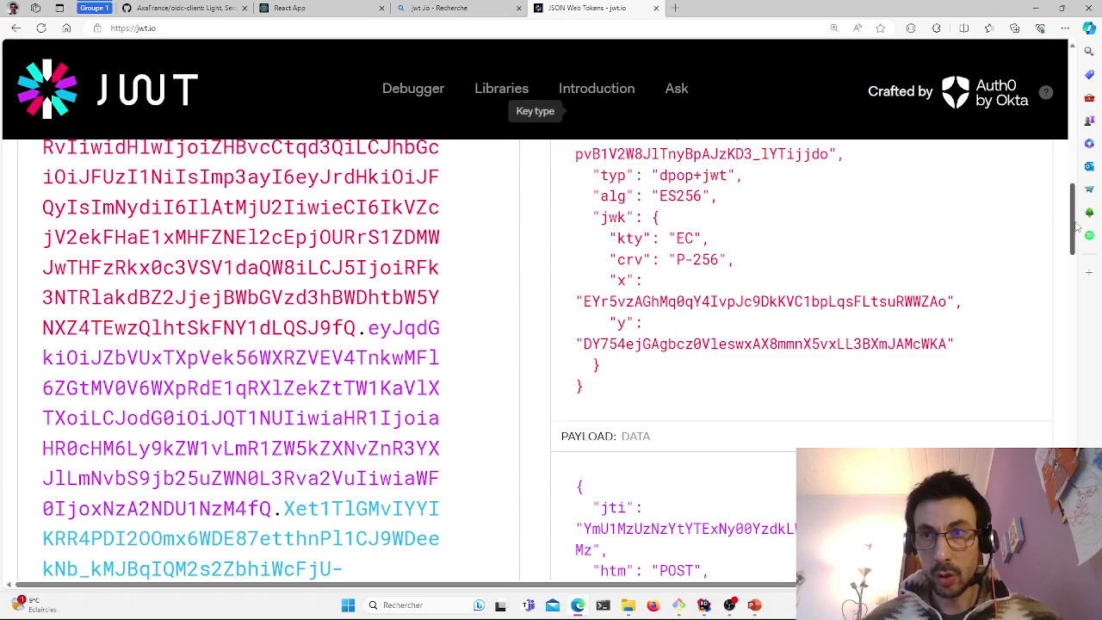
Inspect the decoded payload, highlighting htm POST and the connect/token htu URL
{"action": "scroll", "coordinate": [763, 399], "scroll_direction": "down", "scroll_amount": 3}
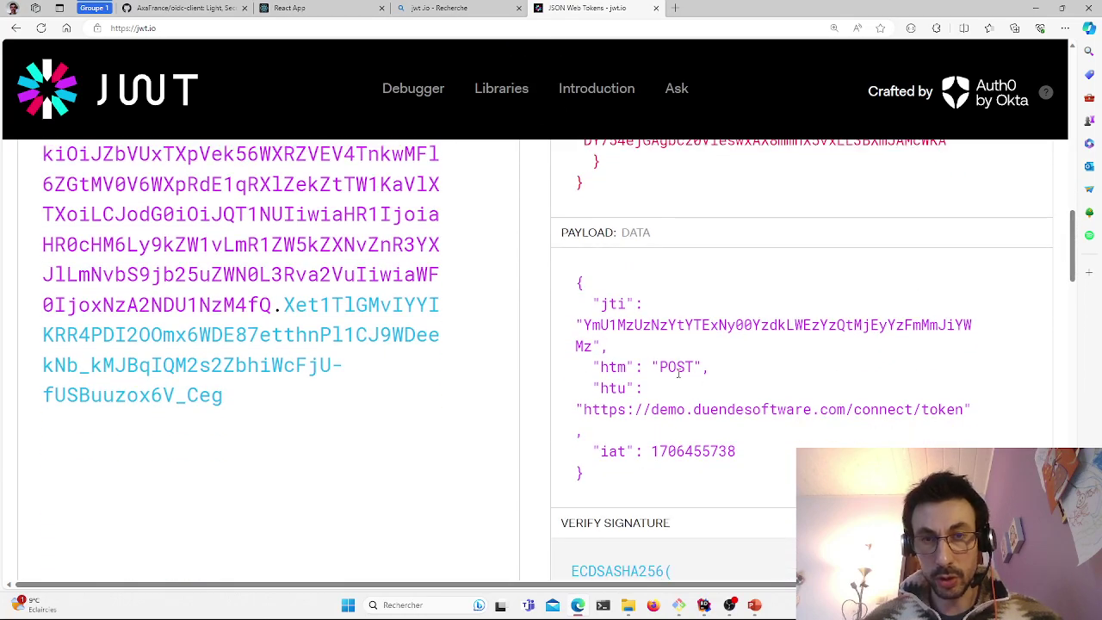
{"action": "double_click", "coordinate": [677, 367]}
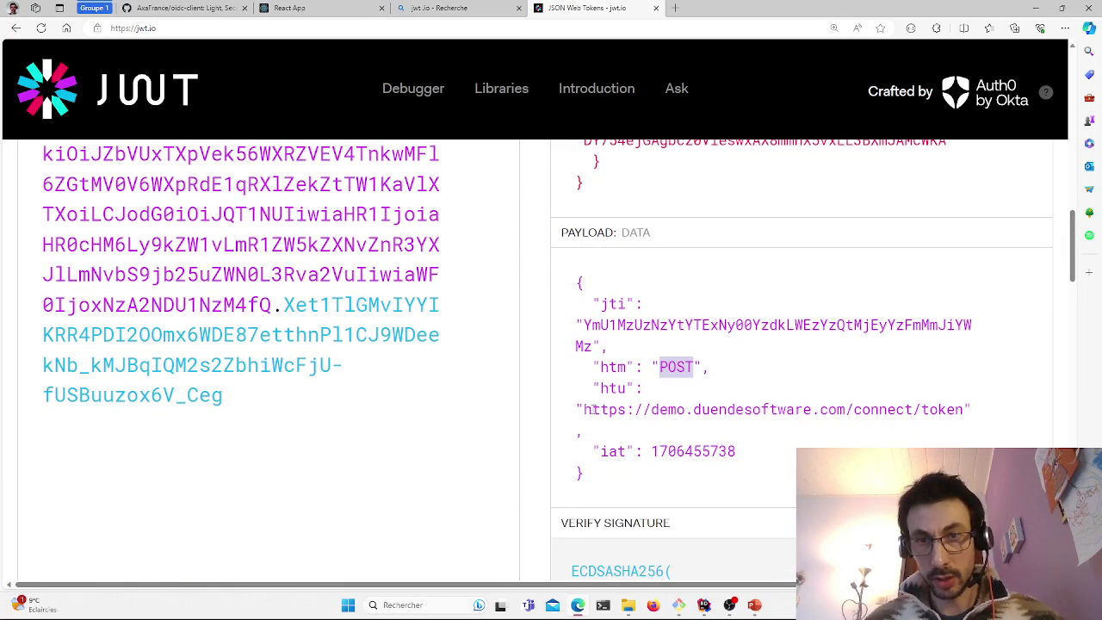
{"action": "left_click_drag", "start_coordinate": [593, 410], "coordinate": [997, 405]}
{"action": "left_click", "coordinate": [990, 395]}
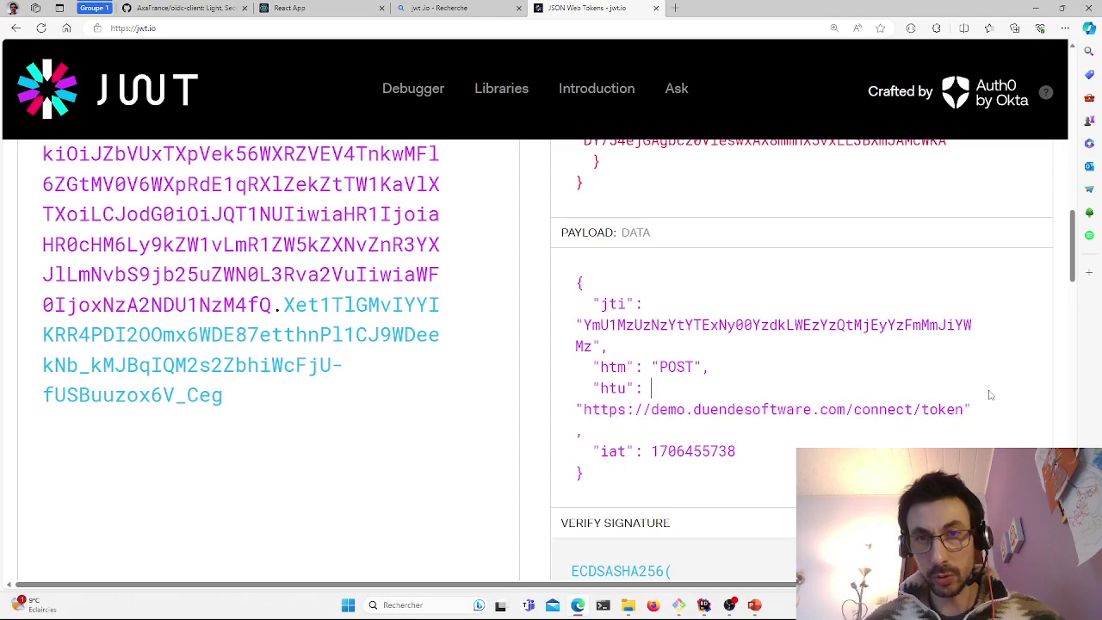
{"action": "scroll", "coordinate": [1059, 278], "scroll_direction": "down", "scroll_amount": 7}
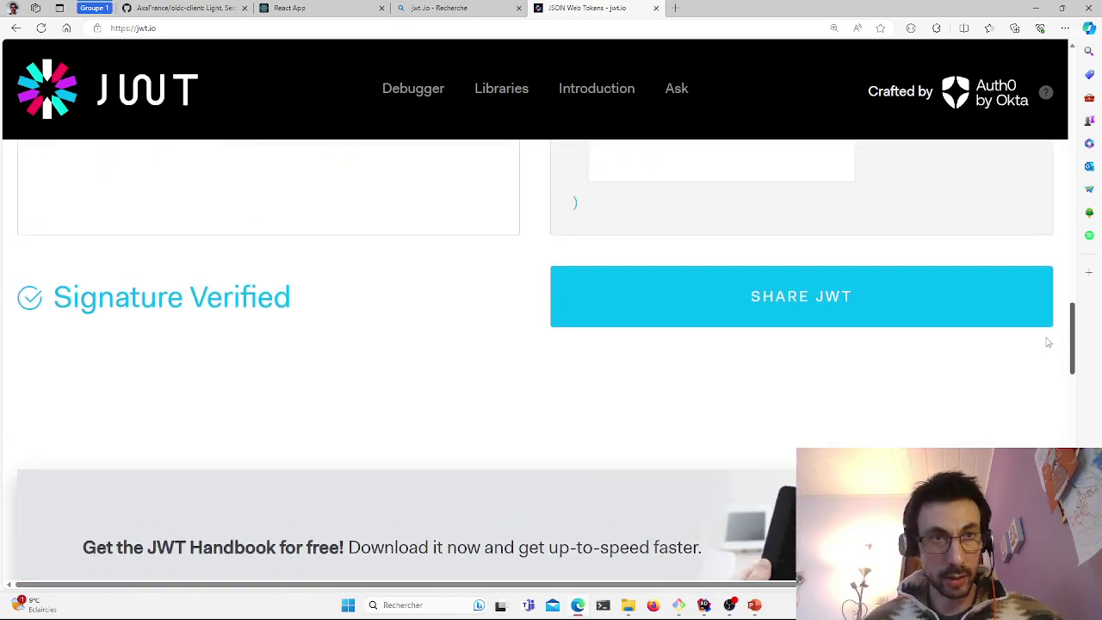
{"action": "scroll", "coordinate": [145, 419], "scroll_direction": "up", "scroll_amount": 1}
{"action": "left_click_drag", "start_coordinate": [1073, 353], "coordinate": [1071, 227]}
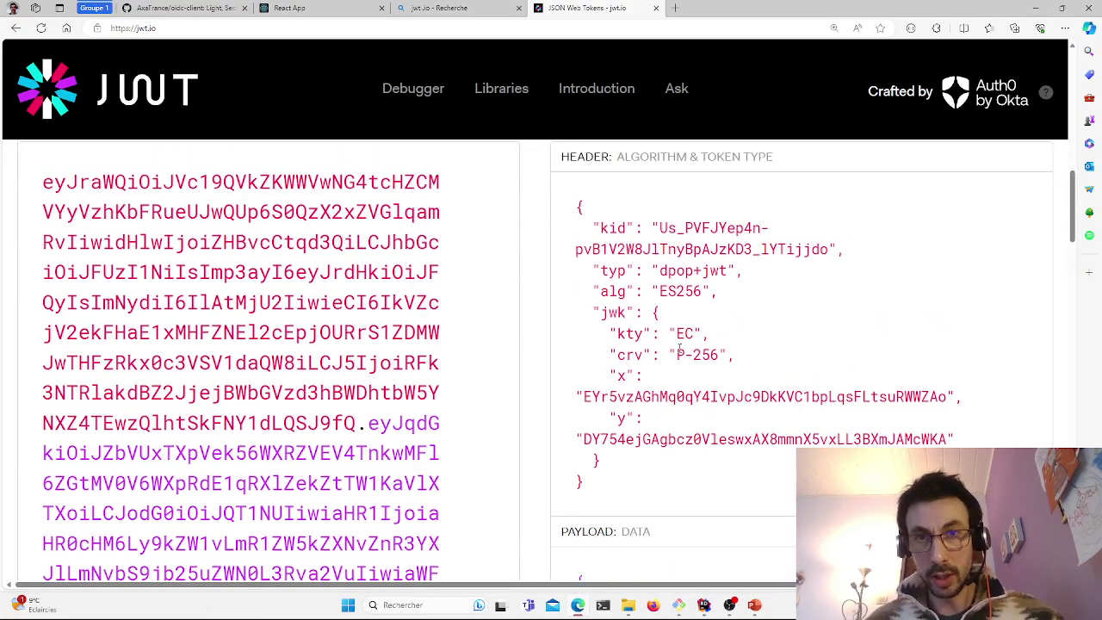
{"action": "left_click_drag", "start_coordinate": [1073, 226], "coordinate": [1073, 223]}
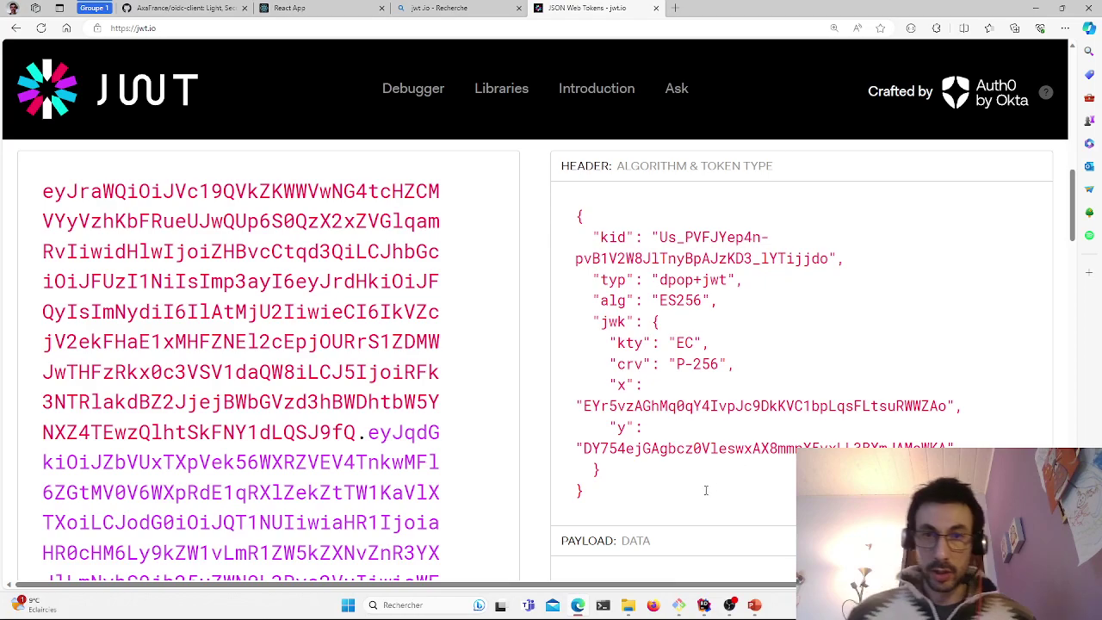
{"action": "left_click_drag", "start_coordinate": [706, 490], "coordinate": [534, 198]}
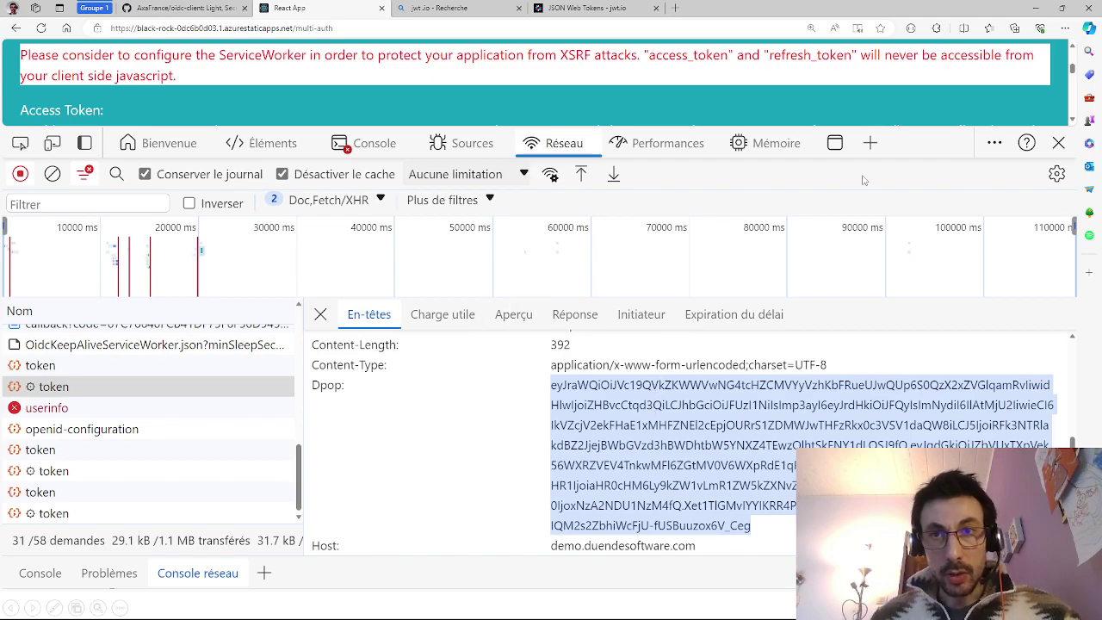
Resize the DevTools panel upward so the token request's full Dpop value shows
{"action": "left_click_drag", "start_coordinate": [910, 127], "coordinate": [910, 159]}
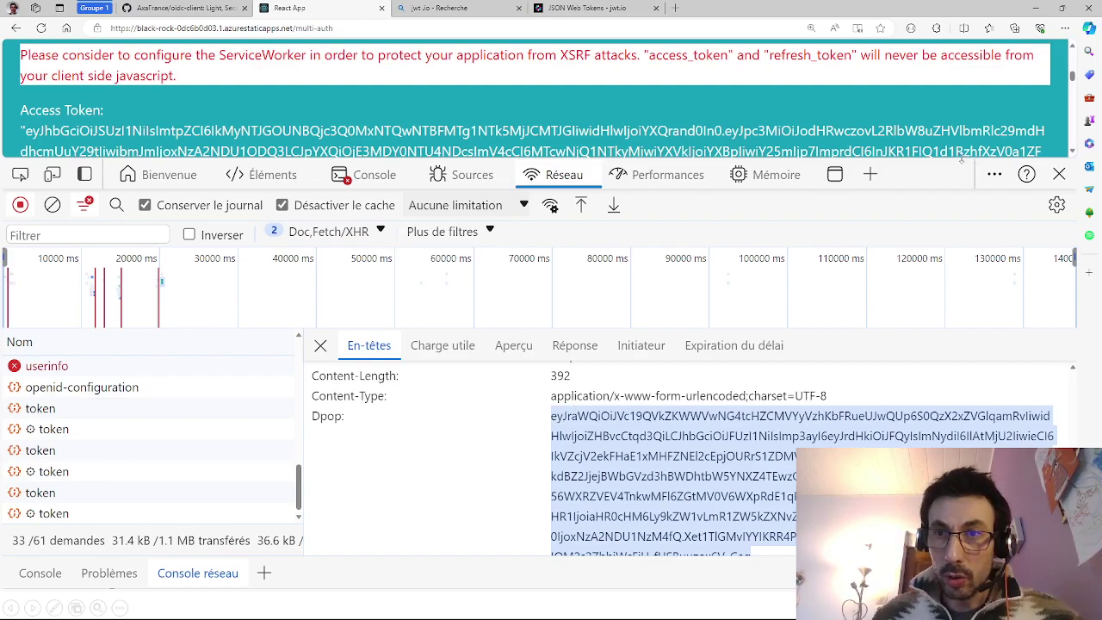
{"action": "left_click_drag", "start_coordinate": [962, 160], "coordinate": [980, 278]}
{"action": "scroll", "coordinate": [1062, 158], "scroll_direction": "down", "scroll_amount": 5}
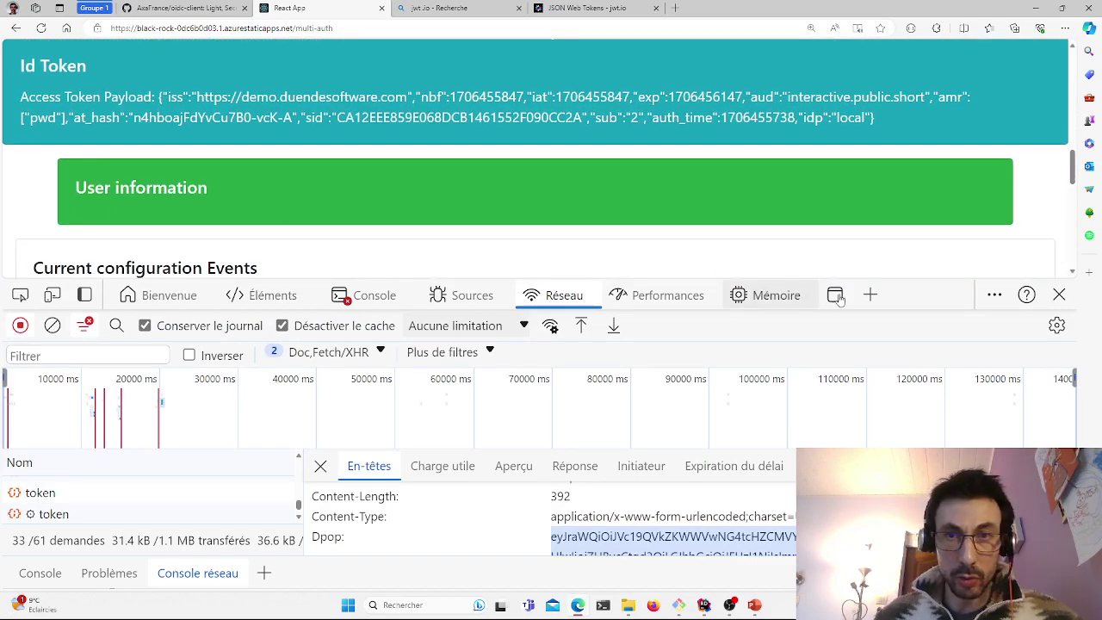
{"action": "left_click_drag", "start_coordinate": [911, 280], "coordinate": [894, 128]}
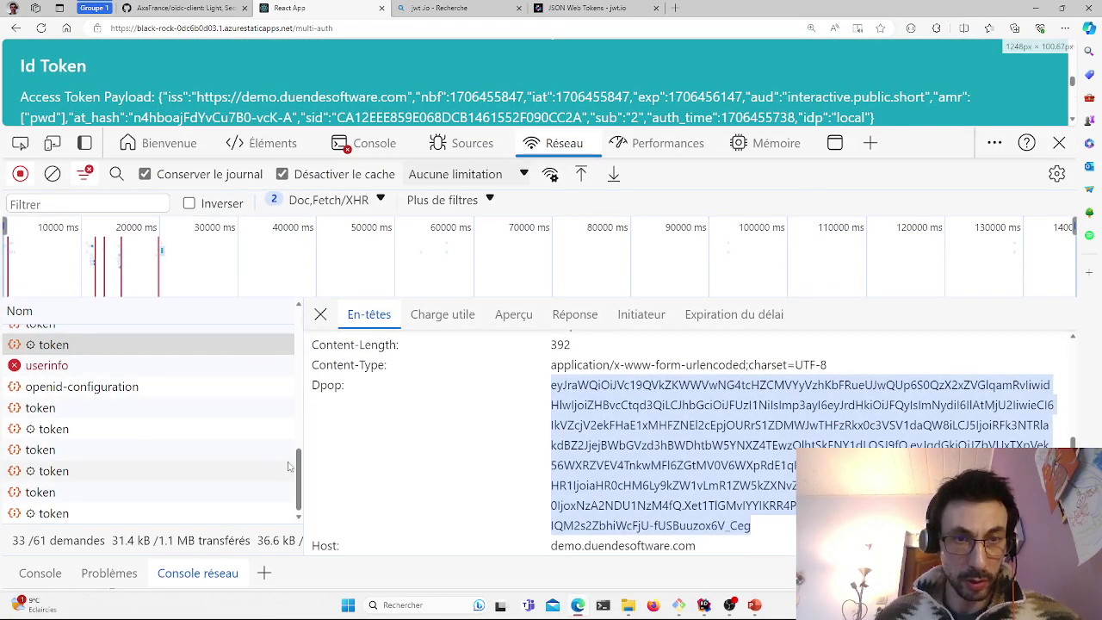
{"action": "scroll", "coordinate": [291, 461], "scroll_direction": "up", "scroll_amount": 2}
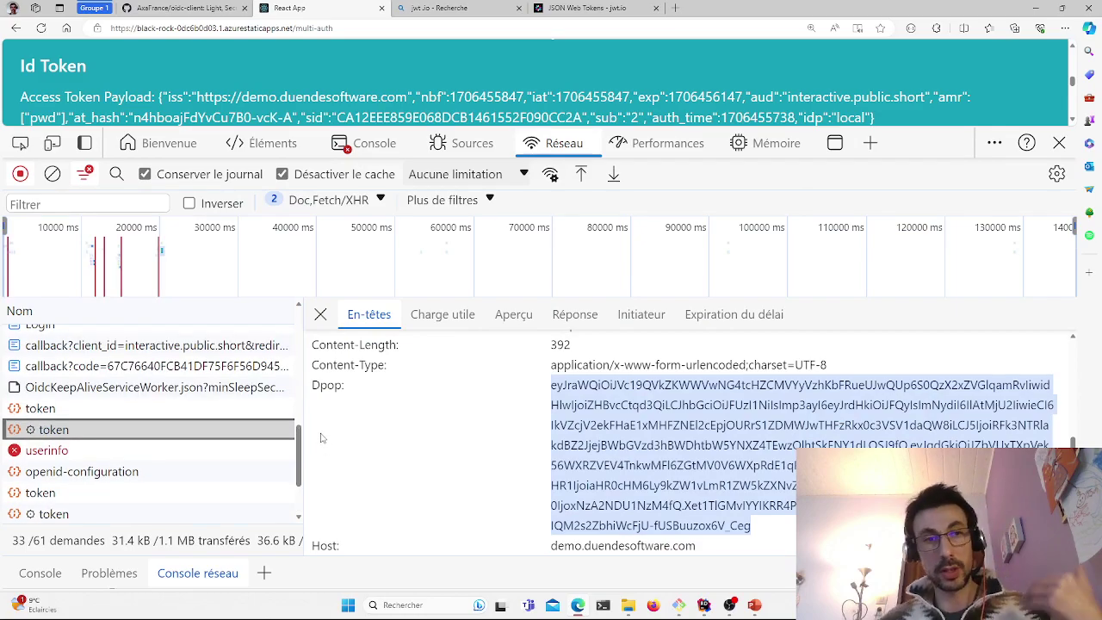
Open the userinfo request and select its Authorization header and PoP token value
{"action": "left_click", "coordinate": [109, 457]}
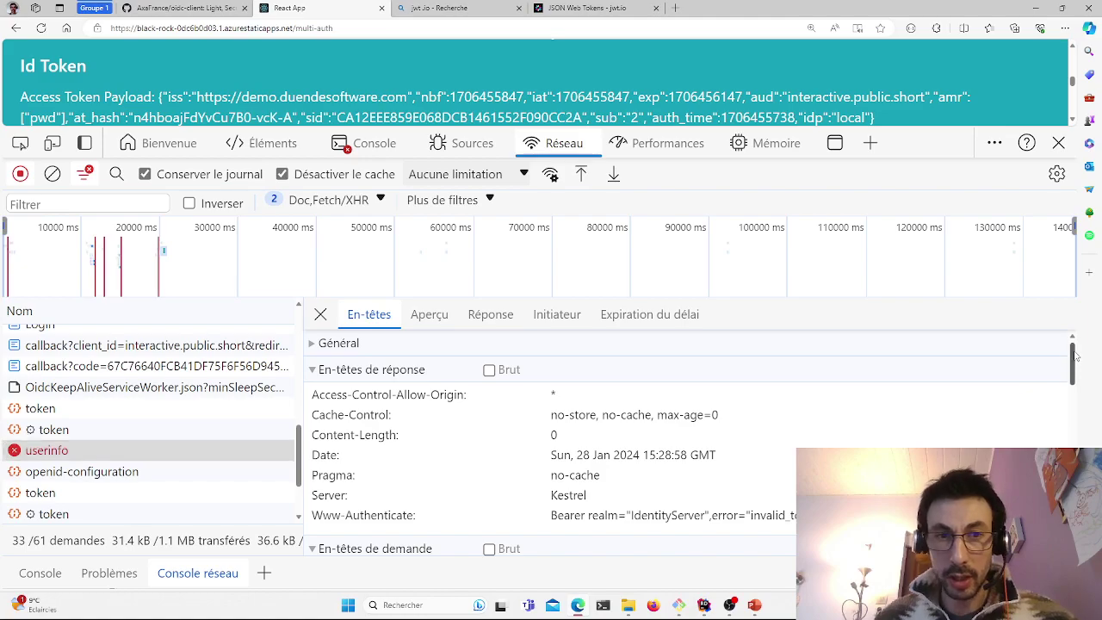
{"action": "left_click_drag", "start_coordinate": [1075, 357], "coordinate": [1071, 391]}
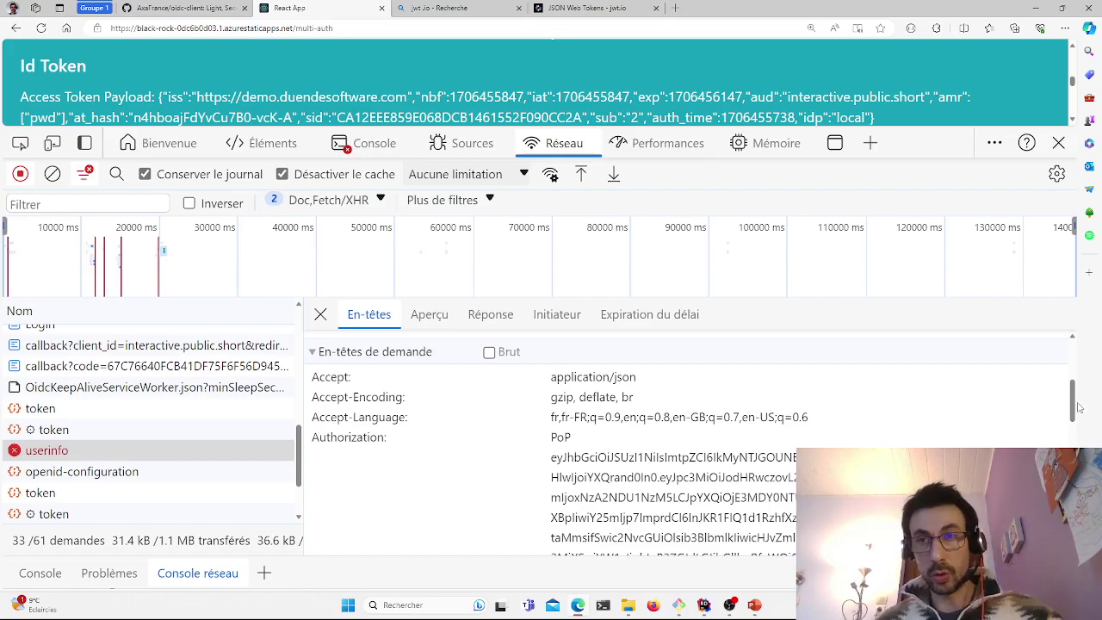
{"action": "left_click_drag", "start_coordinate": [1079, 407], "coordinate": [1079, 491]}
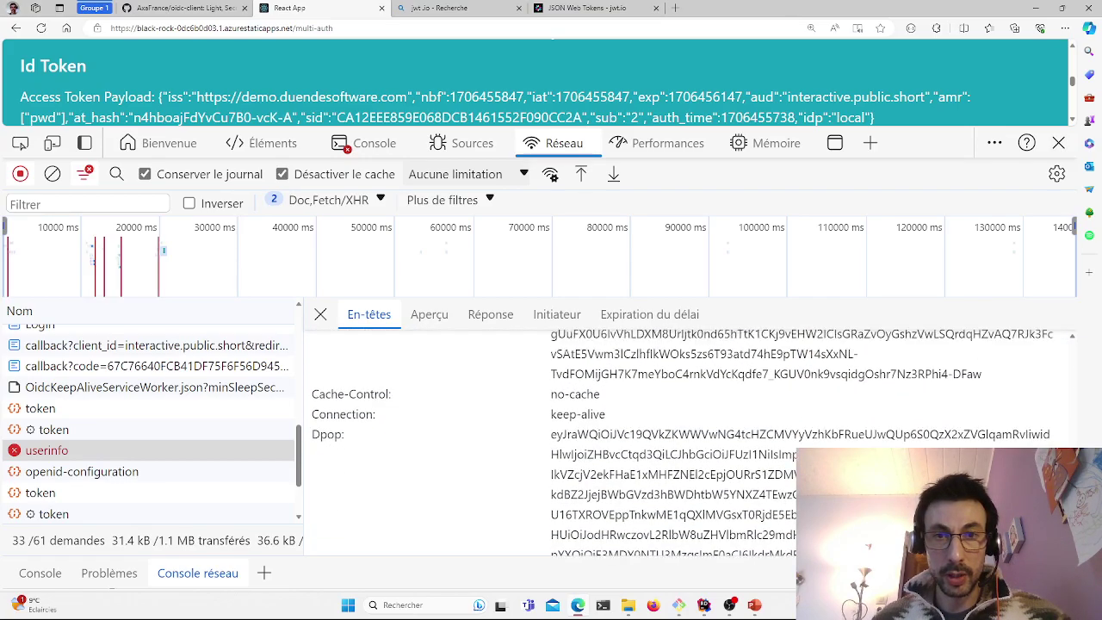
{"action": "scroll", "coordinate": [457, 448], "scroll_direction": "up", "scroll_amount": 5}
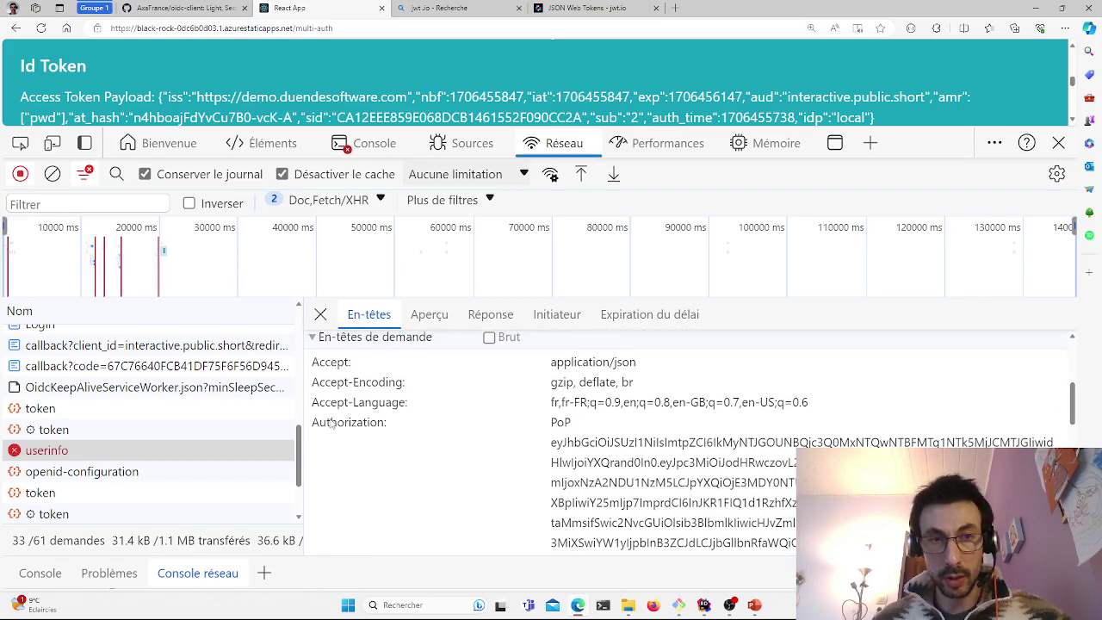
{"action": "left_click_drag", "start_coordinate": [317, 429], "coordinate": [379, 431]}
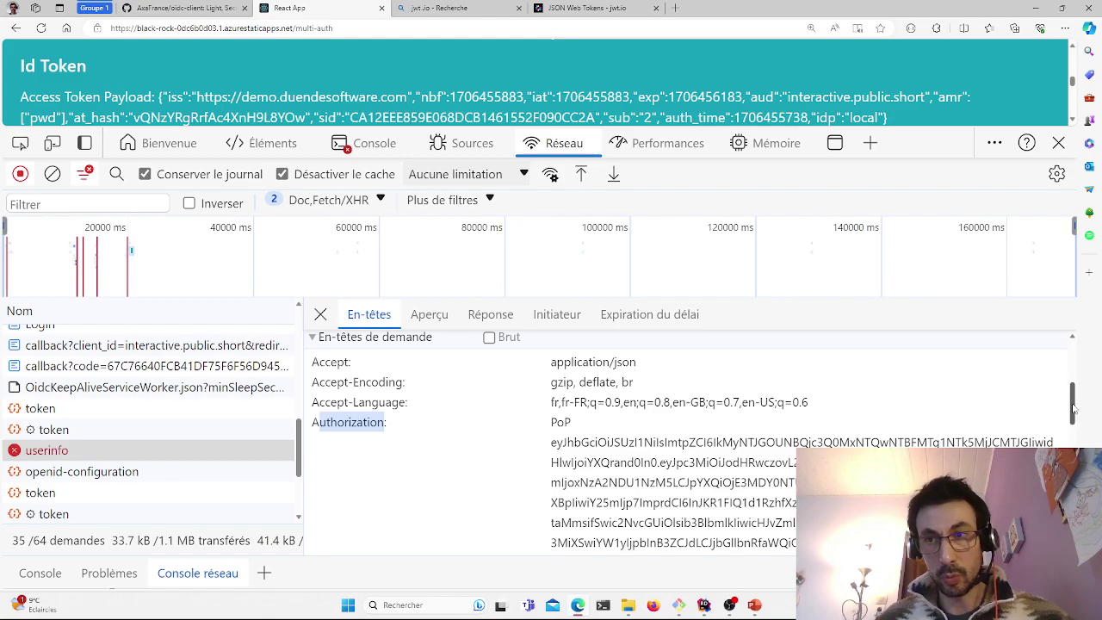
{"action": "scroll", "coordinate": [1073, 411], "scroll_direction": "down", "scroll_amount": 1}
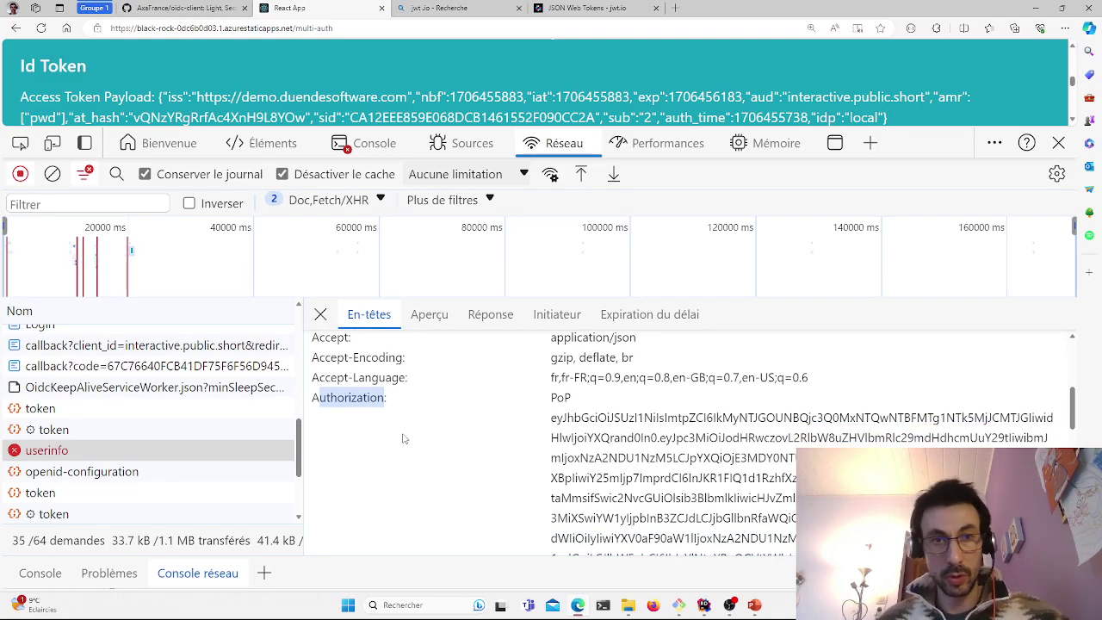
{"action": "left_click_drag", "start_coordinate": [325, 404], "coordinate": [386, 413]}
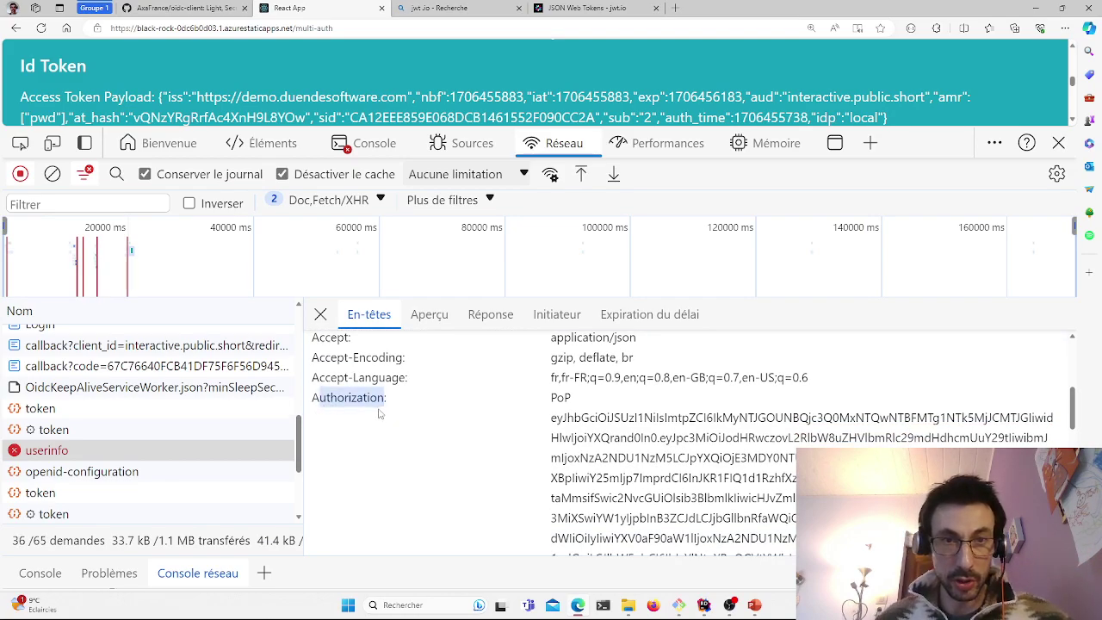
{"action": "left_click_drag", "start_coordinate": [552, 417], "coordinate": [861, 497]}
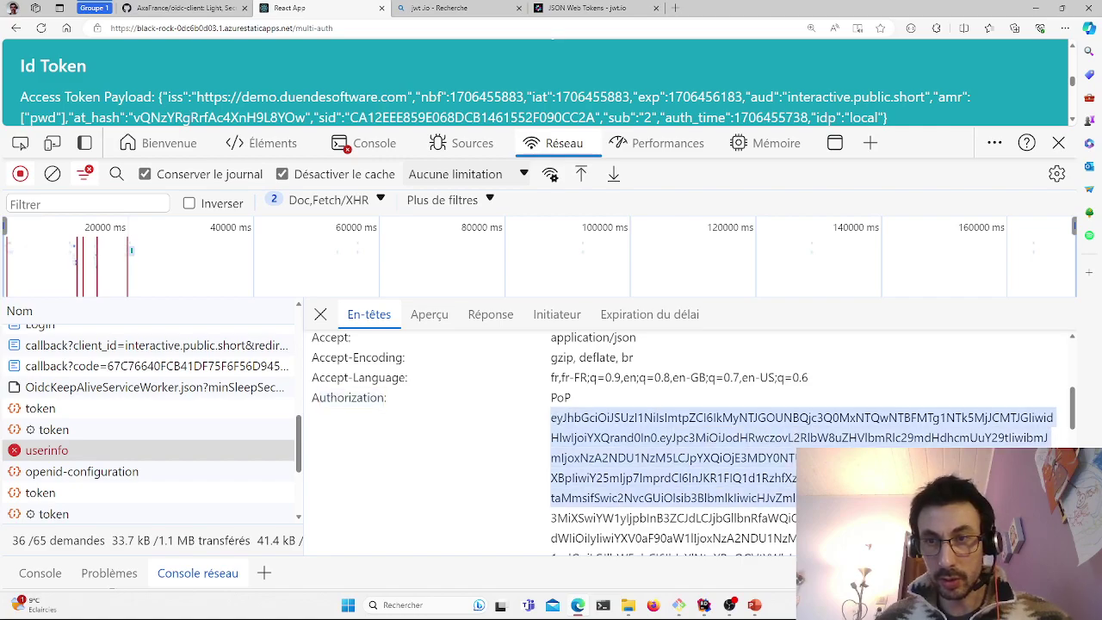
Scroll to the userinfo request's Dpop header and select its value
{"action": "left_click_drag", "start_coordinate": [1074, 405], "coordinate": [1073, 439]}
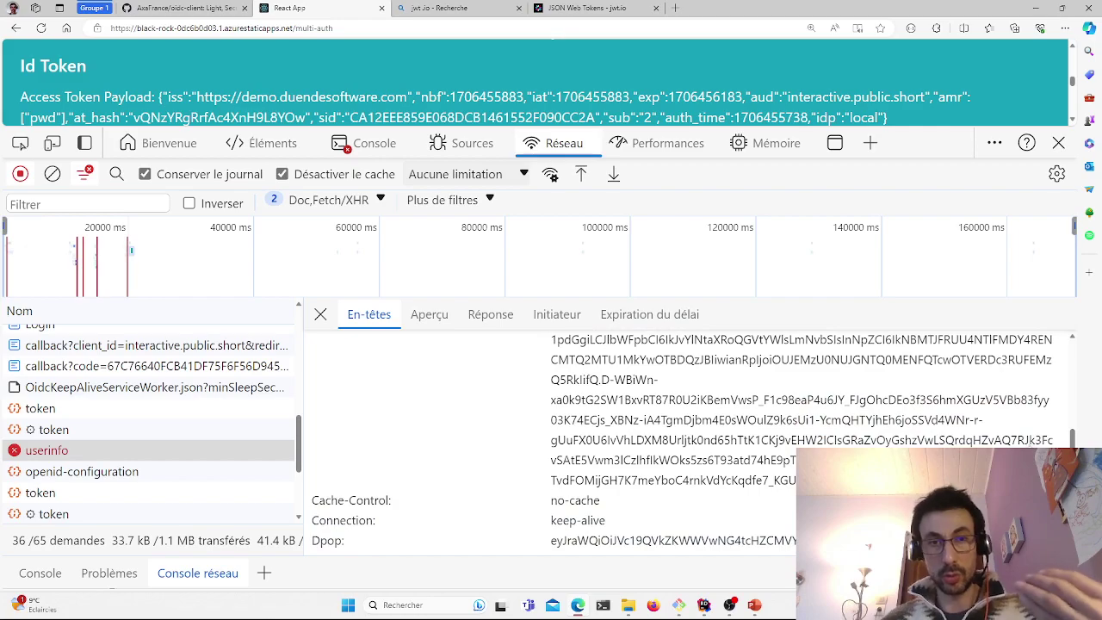
{"action": "left_click_drag", "start_coordinate": [1073, 438], "coordinate": [1072, 455]}
{"action": "left_click_drag", "start_coordinate": [314, 394], "coordinate": [342, 401]}
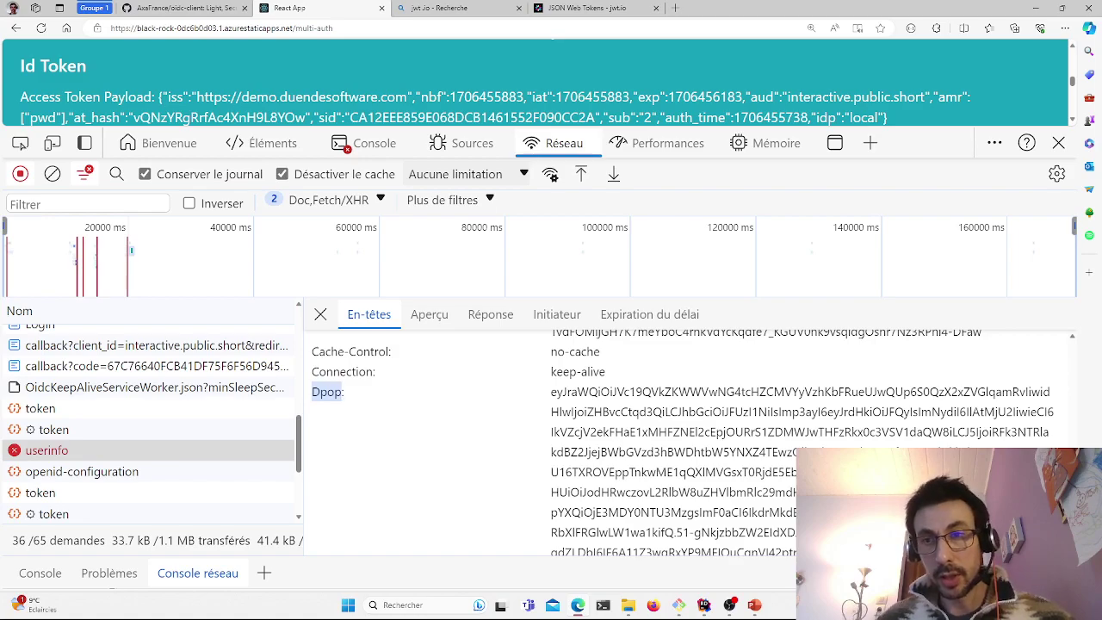
{"action": "scroll", "coordinate": [682, 441], "scroll_direction": "down", "scroll_amount": 1}
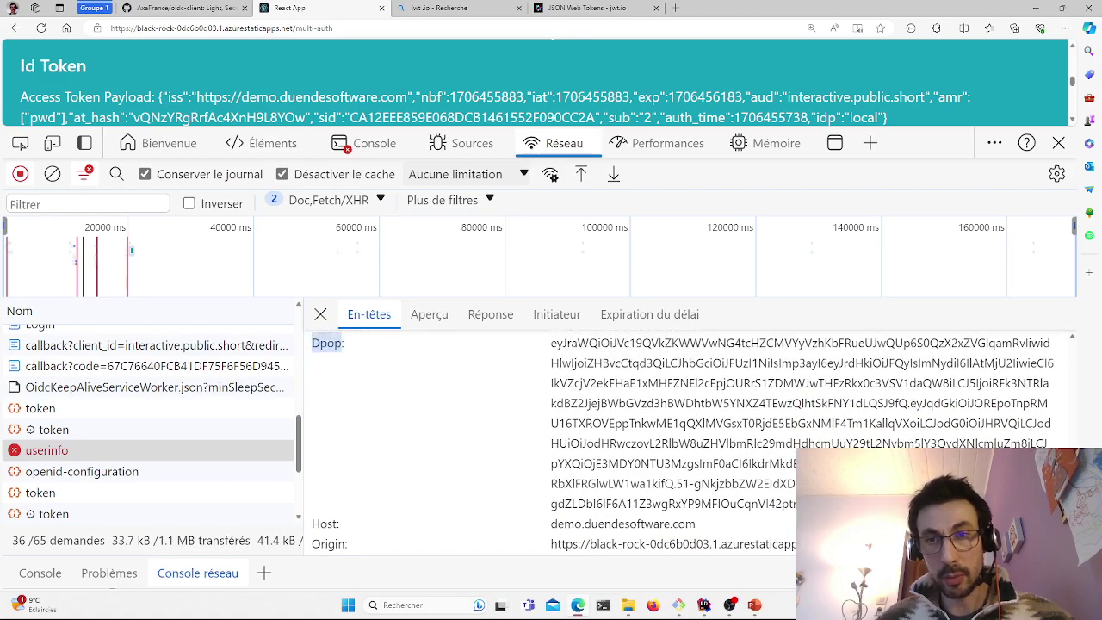
{"action": "left_click_drag", "start_coordinate": [775, 504], "coordinate": [544, 444]}
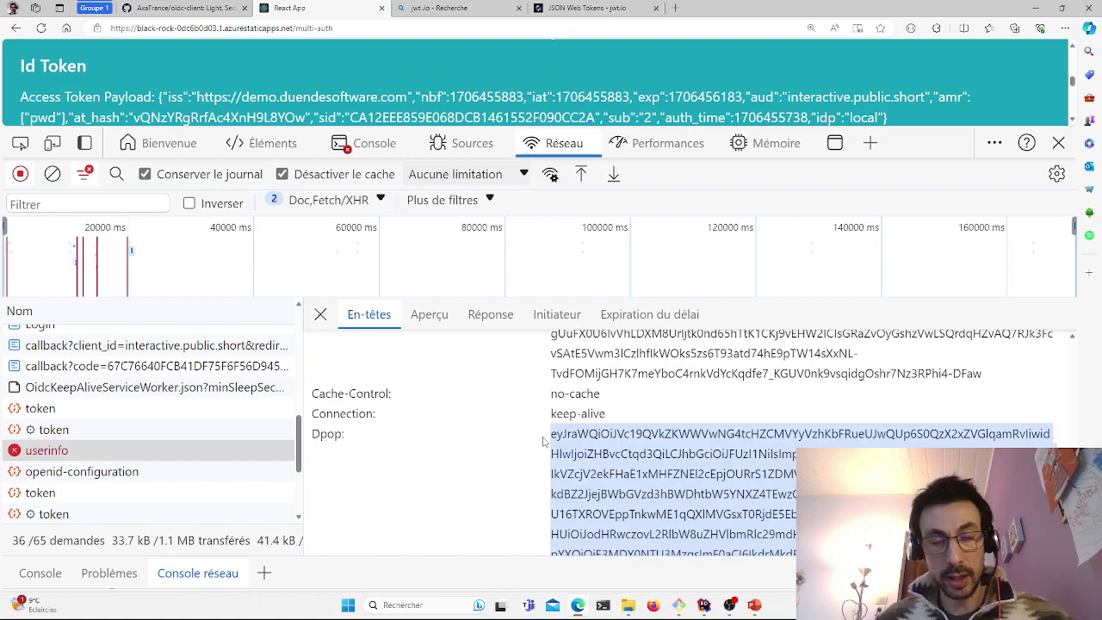
Decode the userinfo Dpop proof on jwt.io and highlight htm GET and the userinfo htu URL
{"action": "left_click", "coordinate": [583, 9]}
{"action": "key", "text": "ctrl+a"}
{"action": "key", "text": "ctrl+v"}
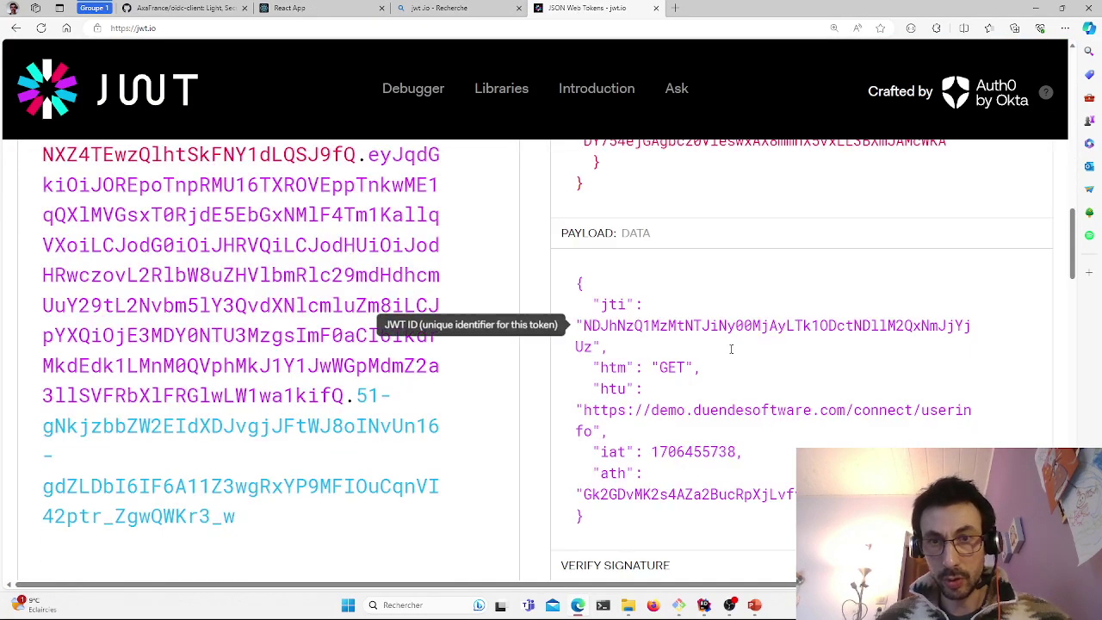
{"action": "double_click", "coordinate": [677, 367]}
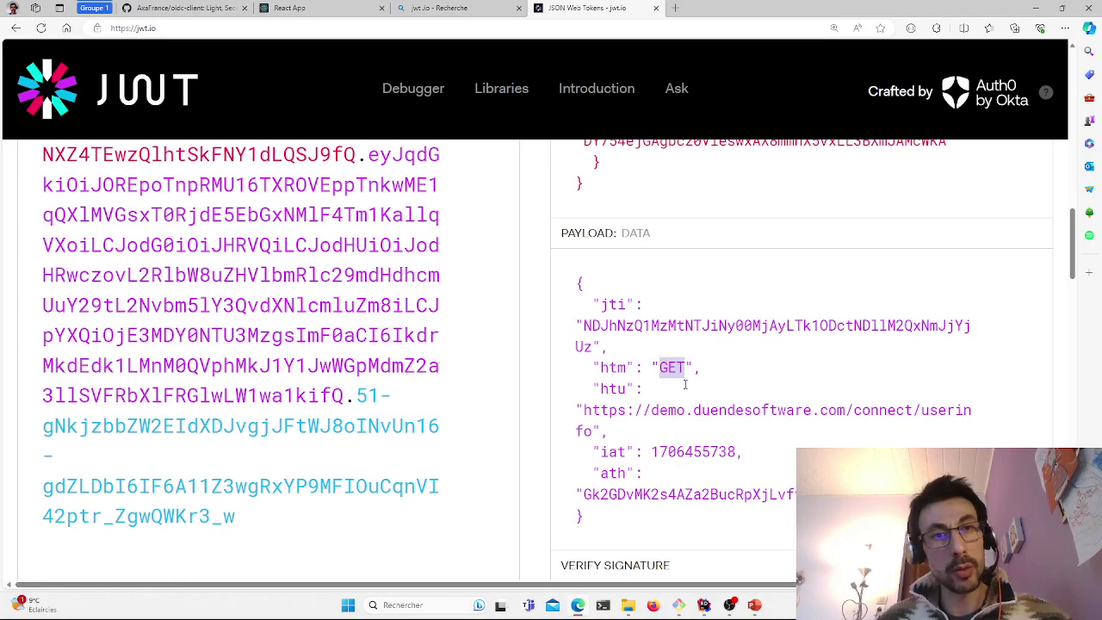
{"action": "scroll", "coordinate": [1075, 247], "scroll_direction": "up", "scroll_amount": 1}
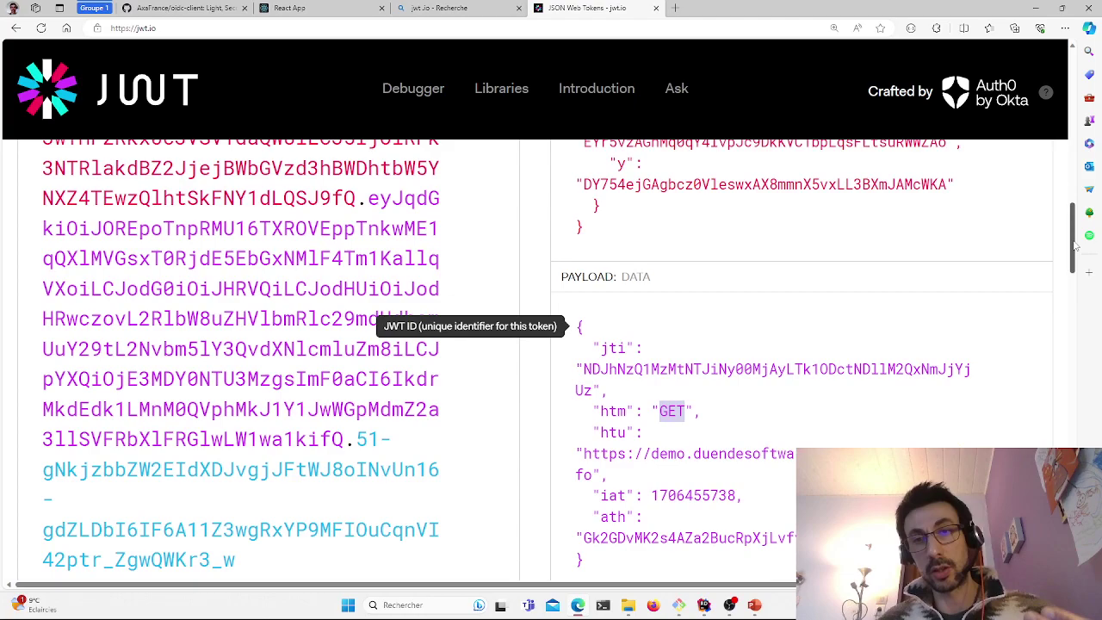
{"action": "left_click_drag", "start_coordinate": [586, 454], "coordinate": [595, 475]}
{"action": "left_click", "coordinate": [657, 486]}
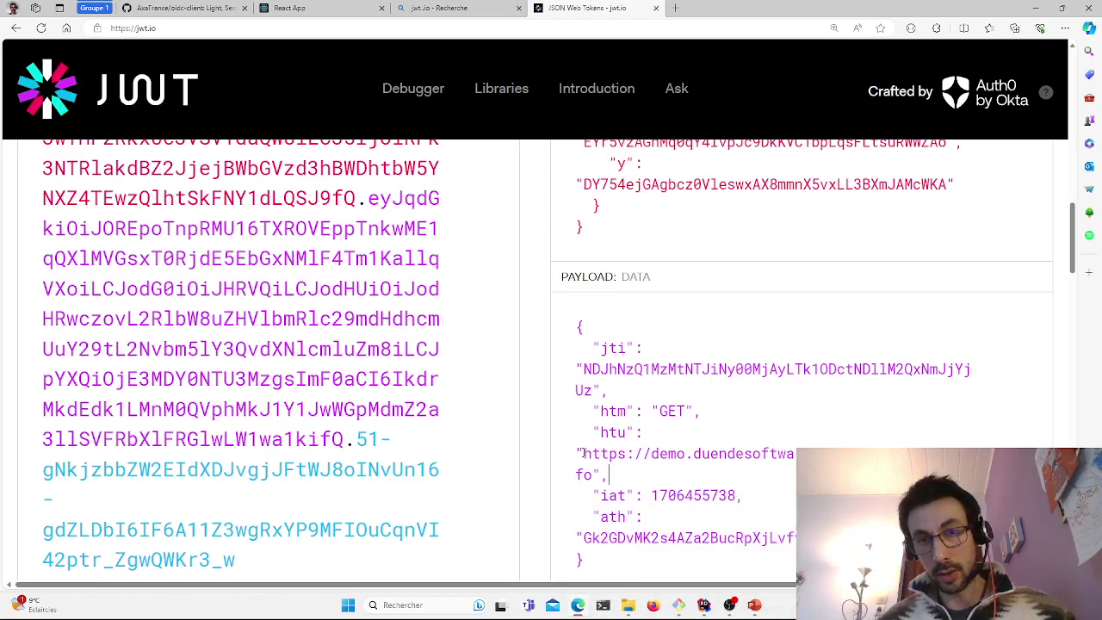
{"action": "left_click_drag", "start_coordinate": [582, 452], "coordinate": [602, 474]}
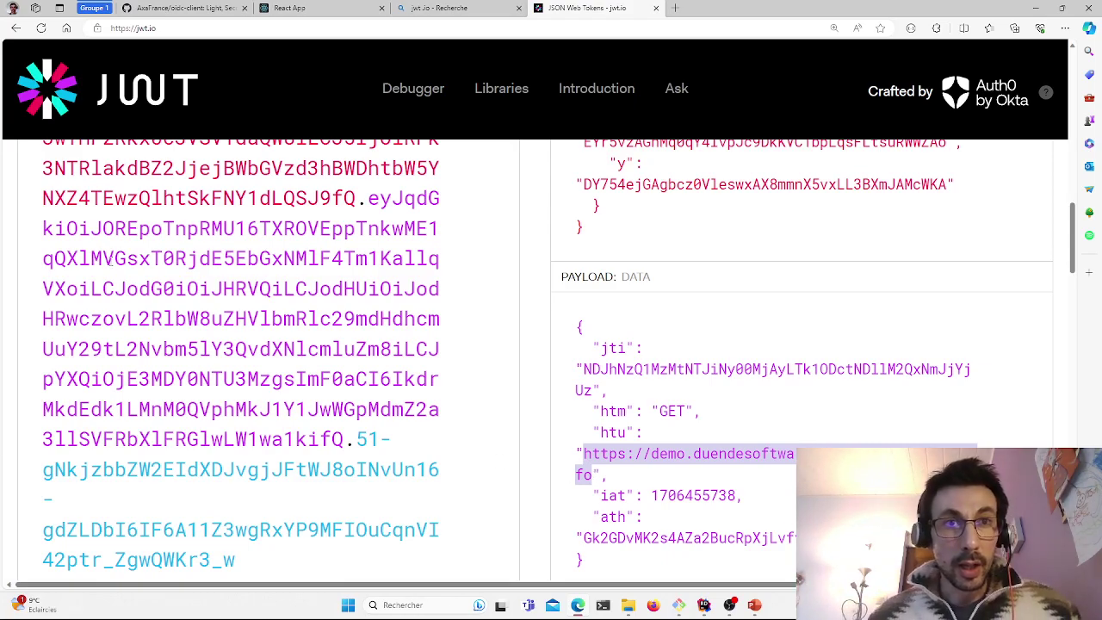
Go back to the React App tab and bring the userinfo request's Dpop header into view
{"action": "left_click", "coordinate": [321, 9]}
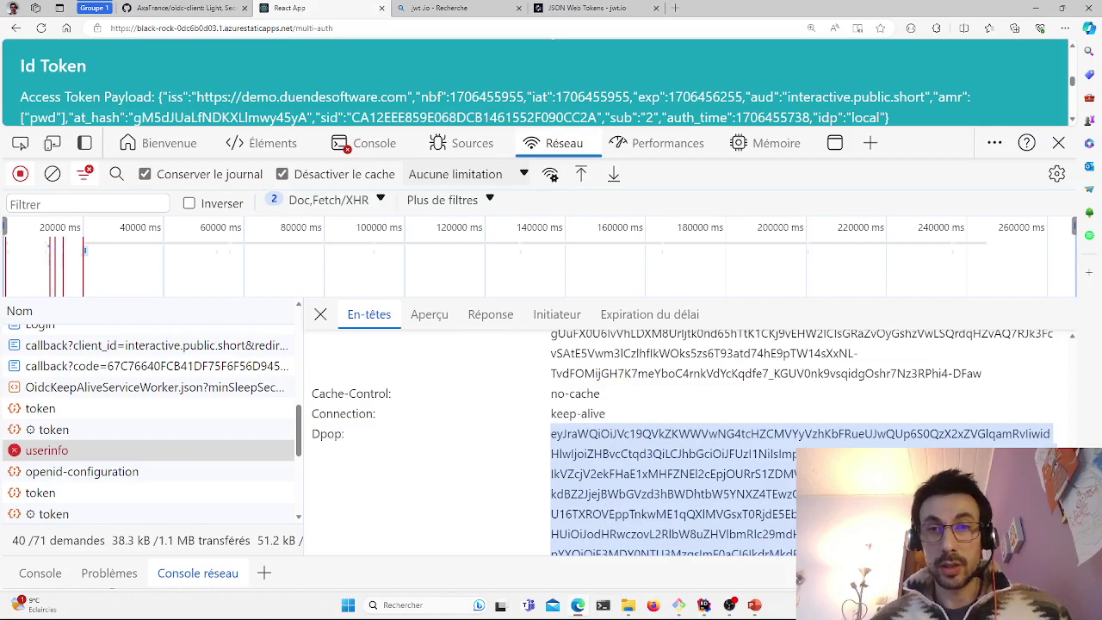
{"action": "scroll", "coordinate": [685, 439], "scroll_direction": "down", "scroll_amount": 2}
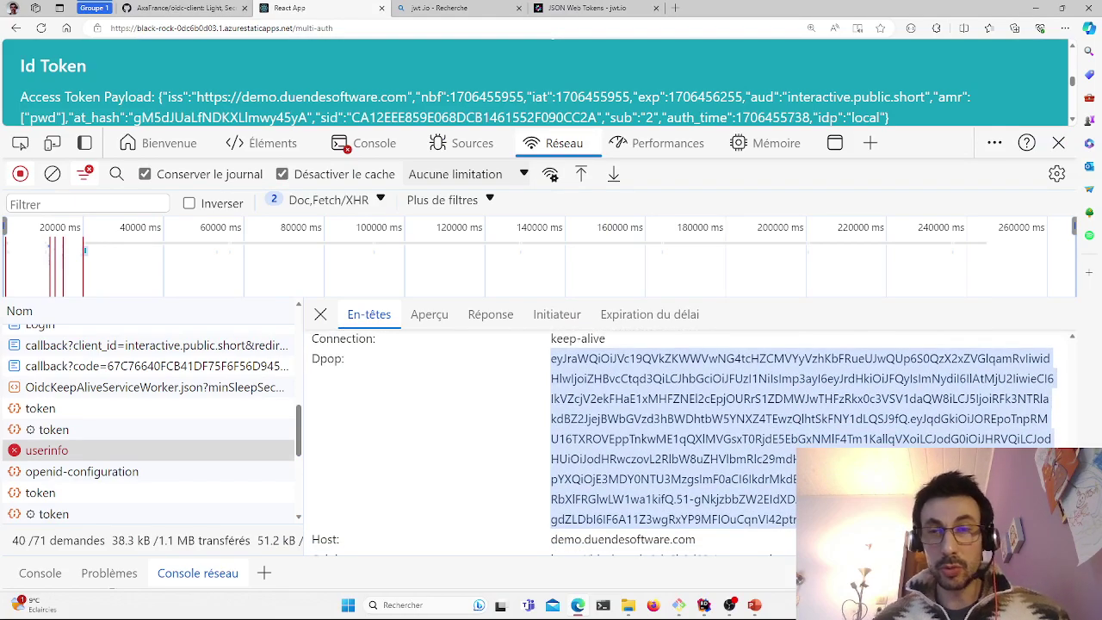